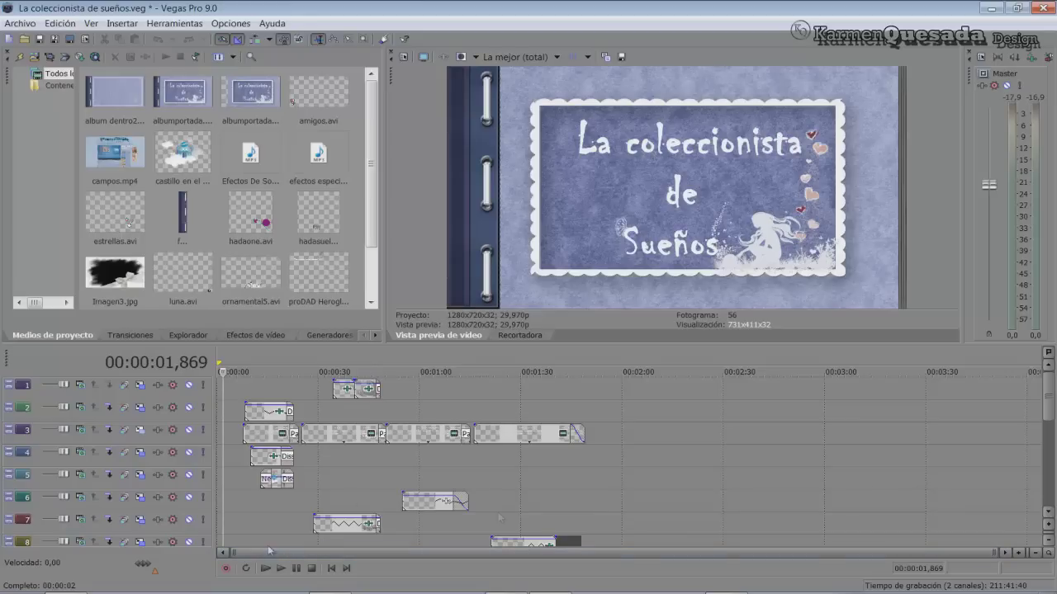
Preview the album video at about 6.6 s, 10 s, 13 s, 19 s, 44.7 s, 1:15 and 1:23
mouse_move(1046, 403)
left_mouse_down()
mouse_move(1049, 454)
mouse_move(1051, 352)
left_mouse_up()
left_click(239, 499)
left_click(250, 501)
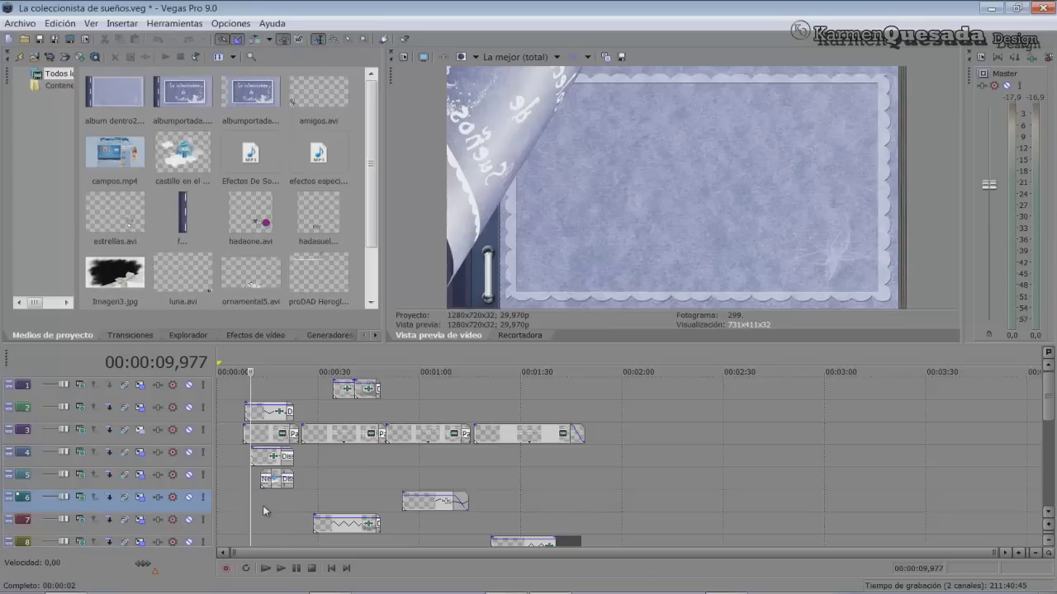
left_click(262, 506)
left_click(281, 507)
left_click(367, 506)
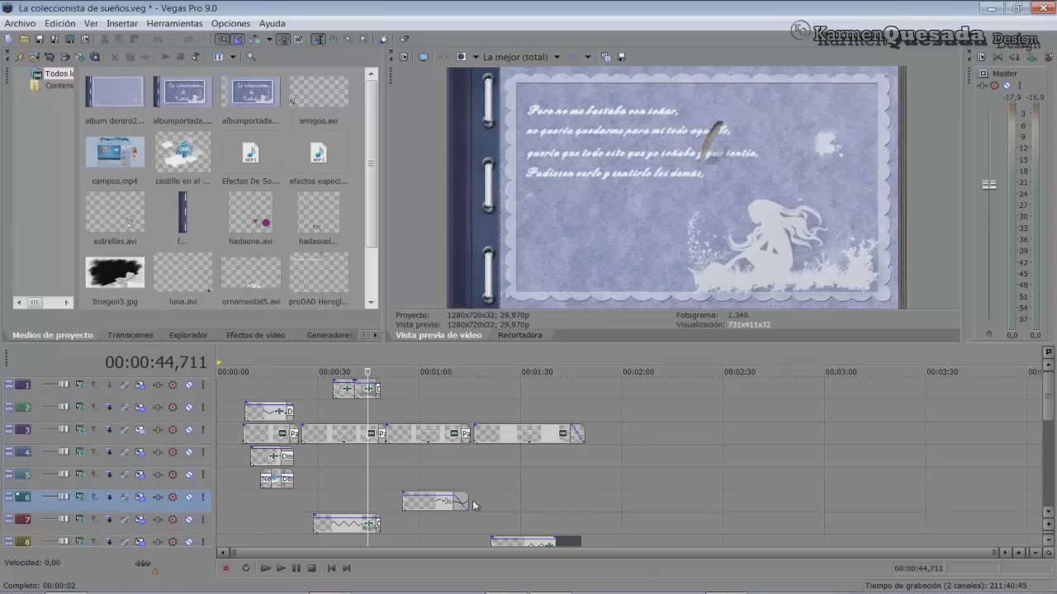
left_click(470, 505)
left_click(500, 505)
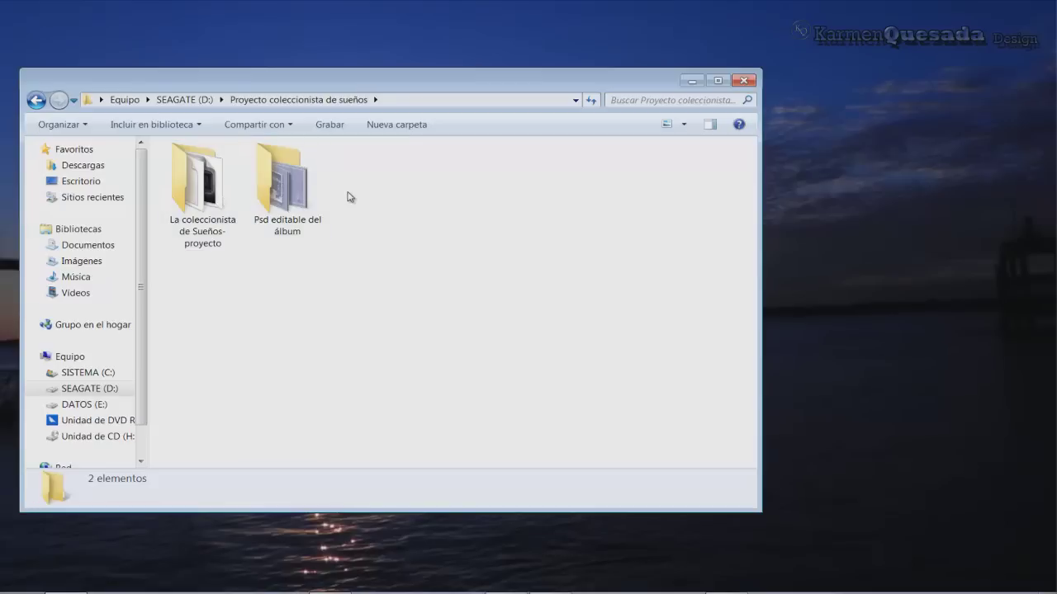
Open album.psd from the project's 'Psd editable del álbum' folder
double_click(212, 202)
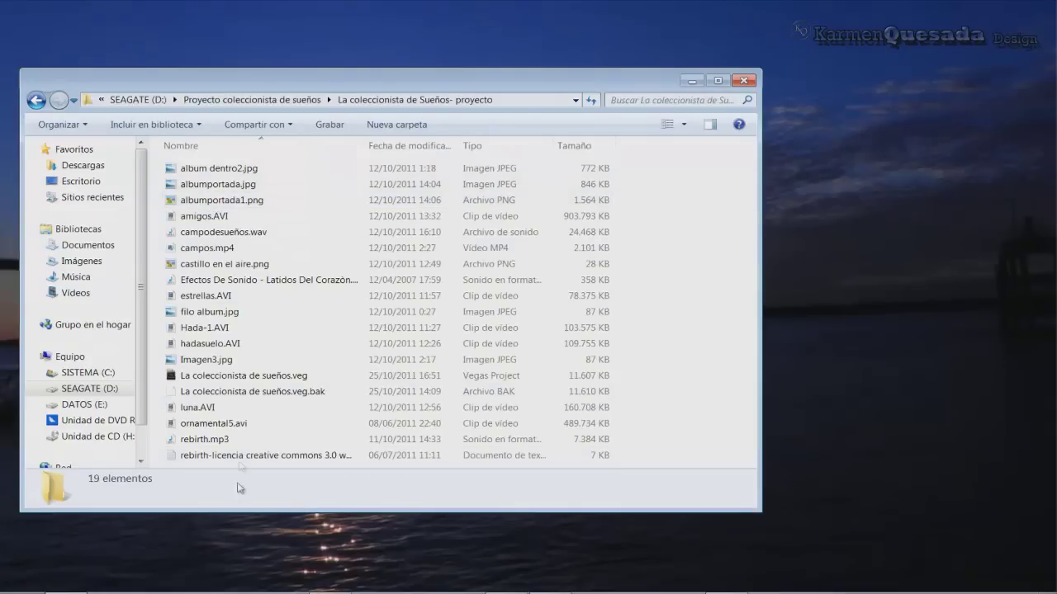
left_click(35, 100)
double_click(301, 189)
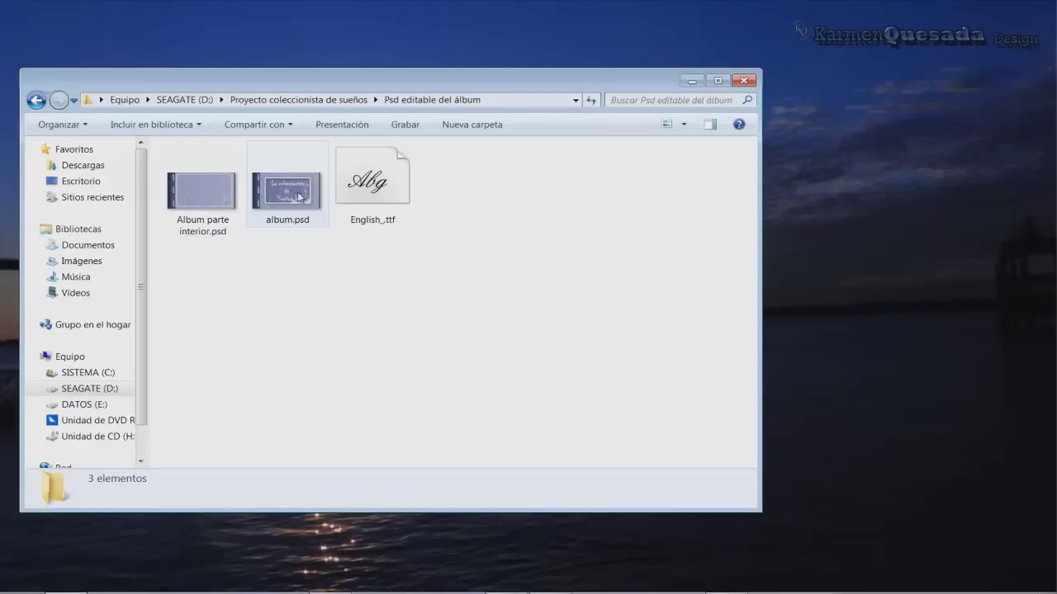
double_click(297, 196)
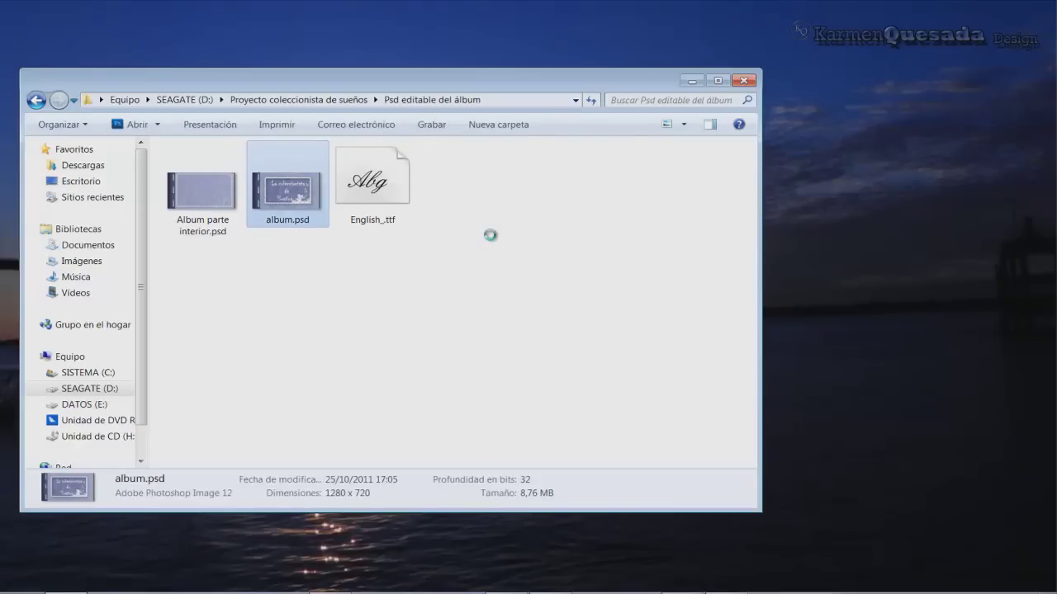
Review album.psd's layers, then open Album parte interior.psd with its layer group collapsed
scroll(1017, 468, "down", 4)
scroll(1017, 468, "down", 2)
scroll(1018, 468, "down", 1)
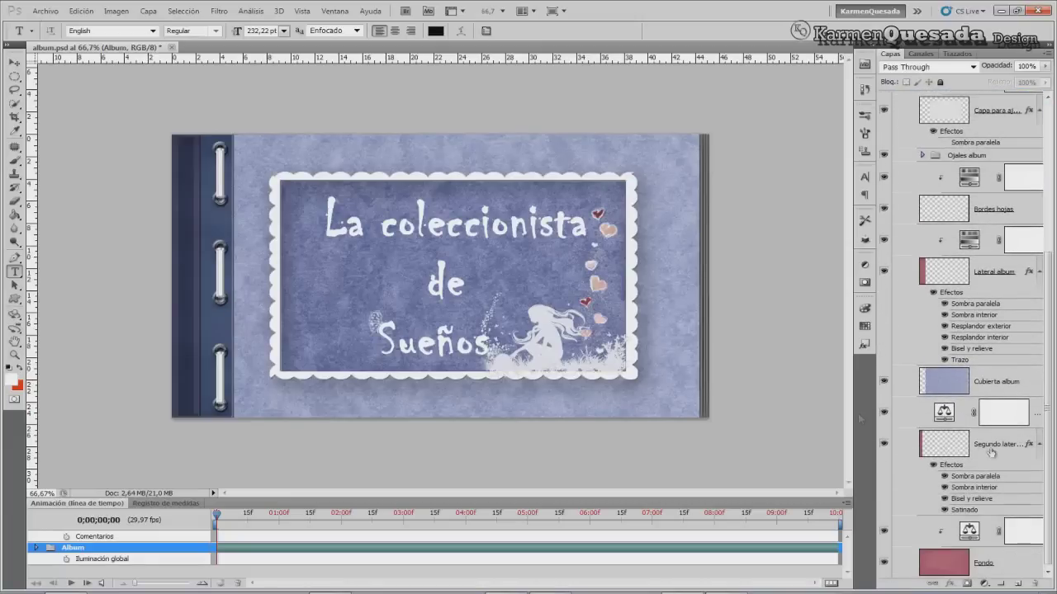
scroll(936, 348, "up", 4)
scroll(958, 322, "up", 3)
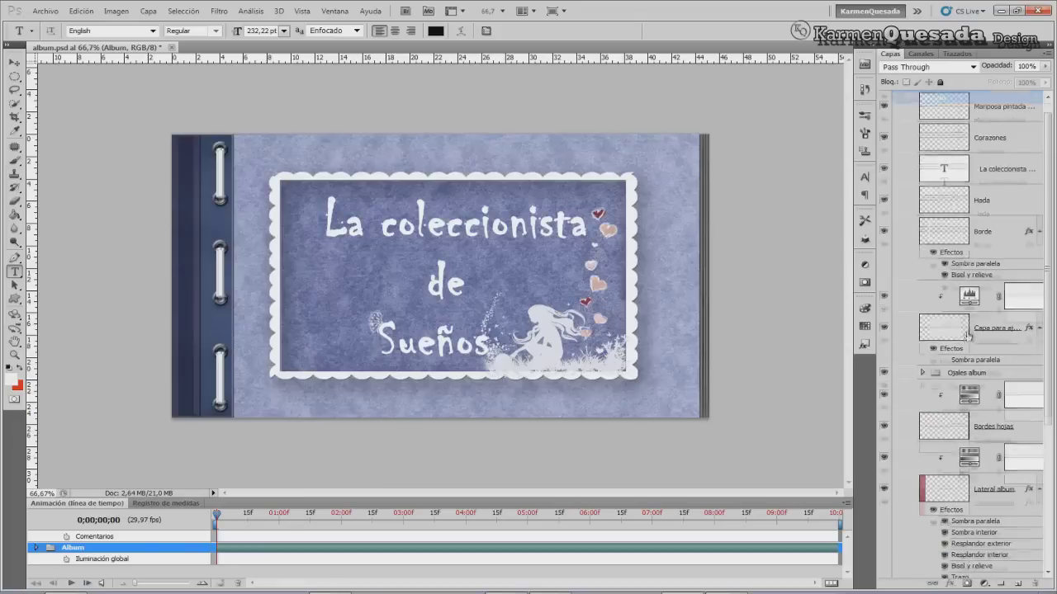
scroll(972, 298, "up", 1)
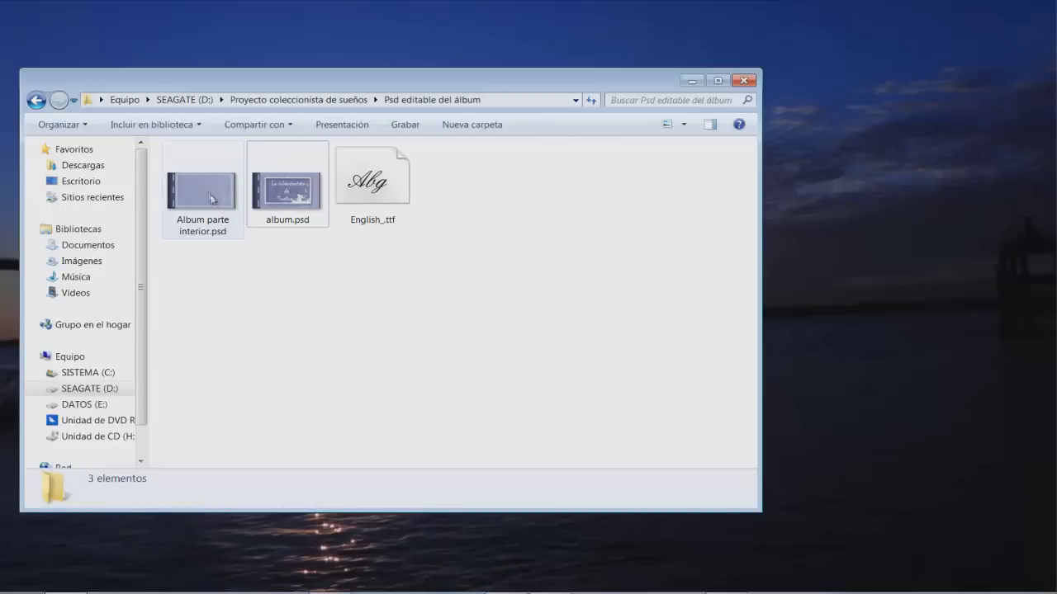
left_click(211, 198)
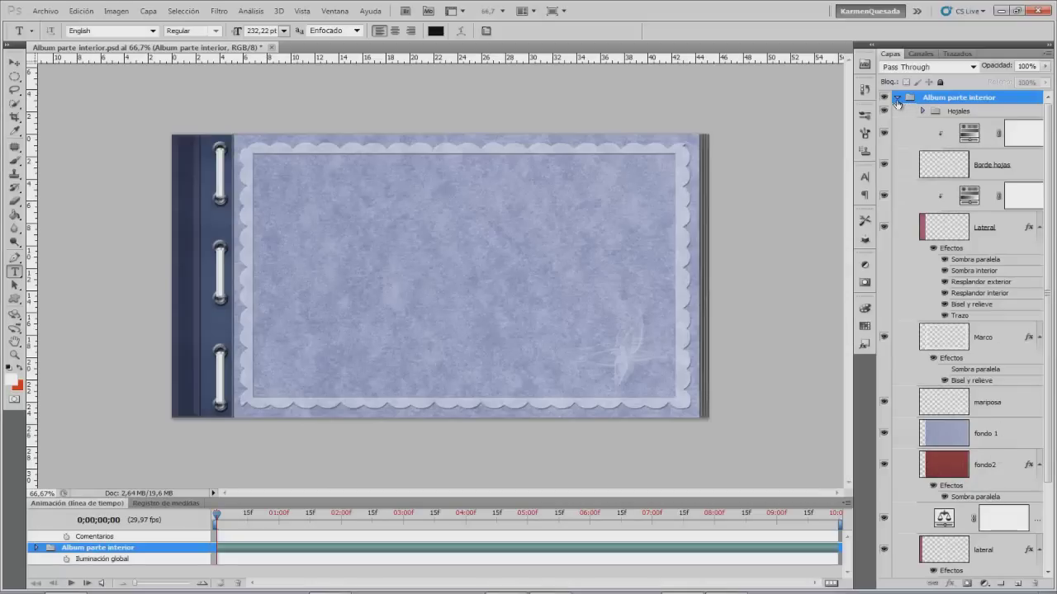
left_click(896, 99)
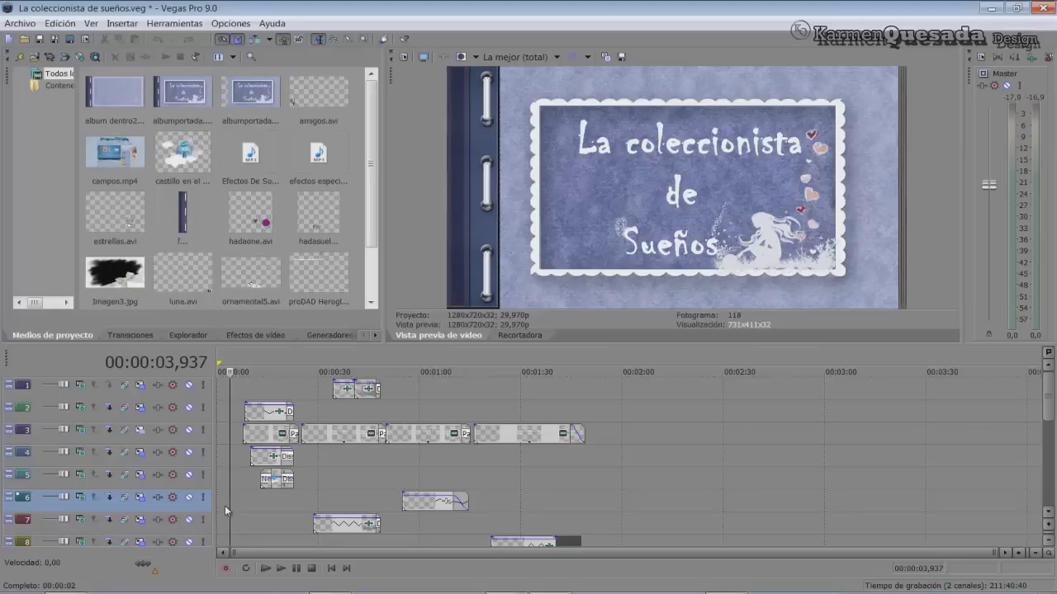
Return from Photoshop to the La coleccionista de sueños.veg project in Vegas
key("space")
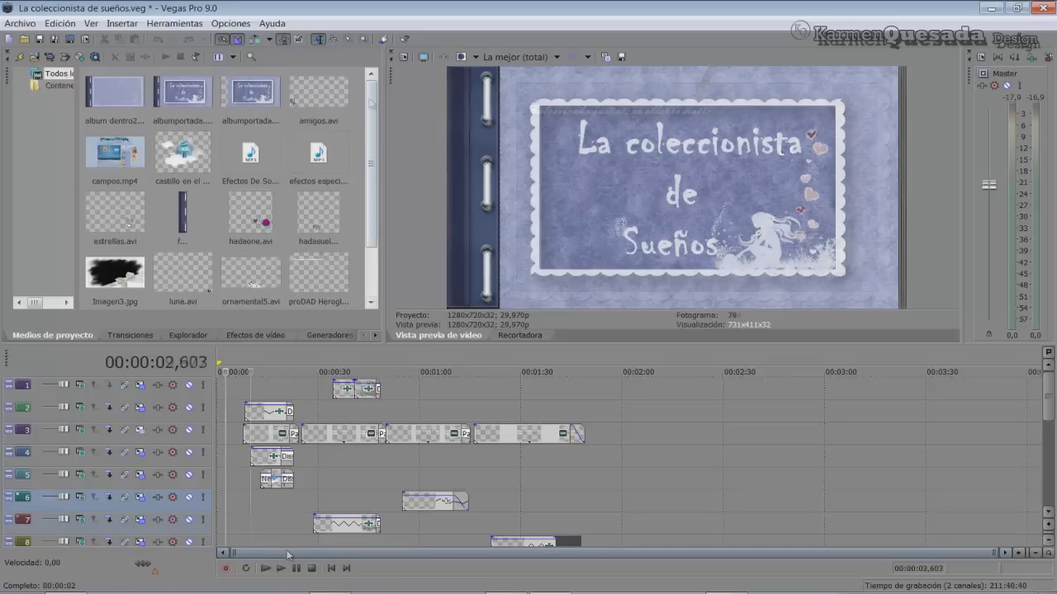
Open the track 3 clip's Heroglyph generator and launch 'Editar título' for its title
left_click_drag(357, 176, 359, 127)
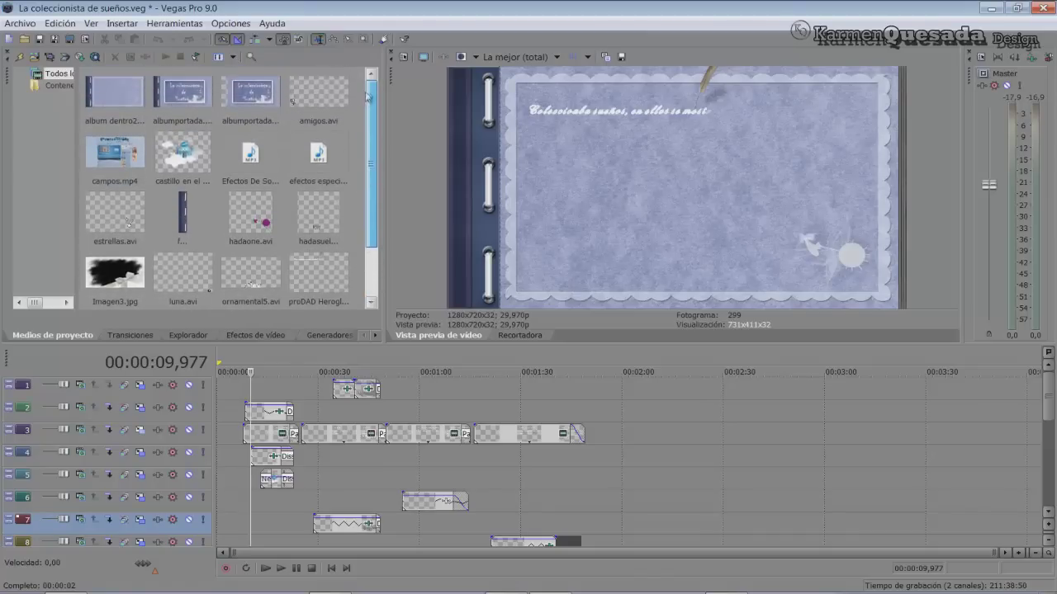
left_click(259, 202)
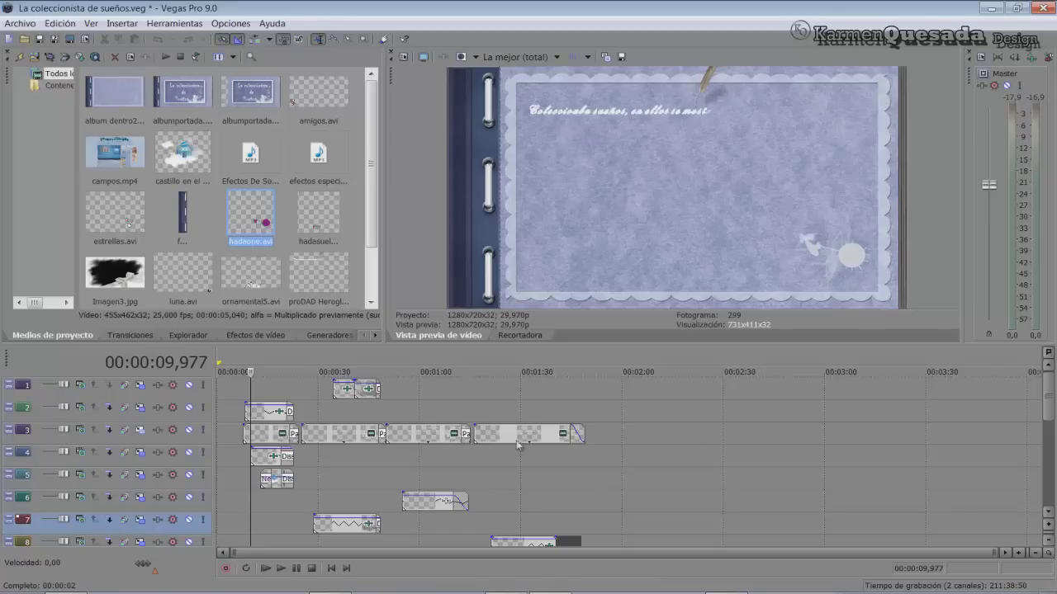
left_click(283, 434)
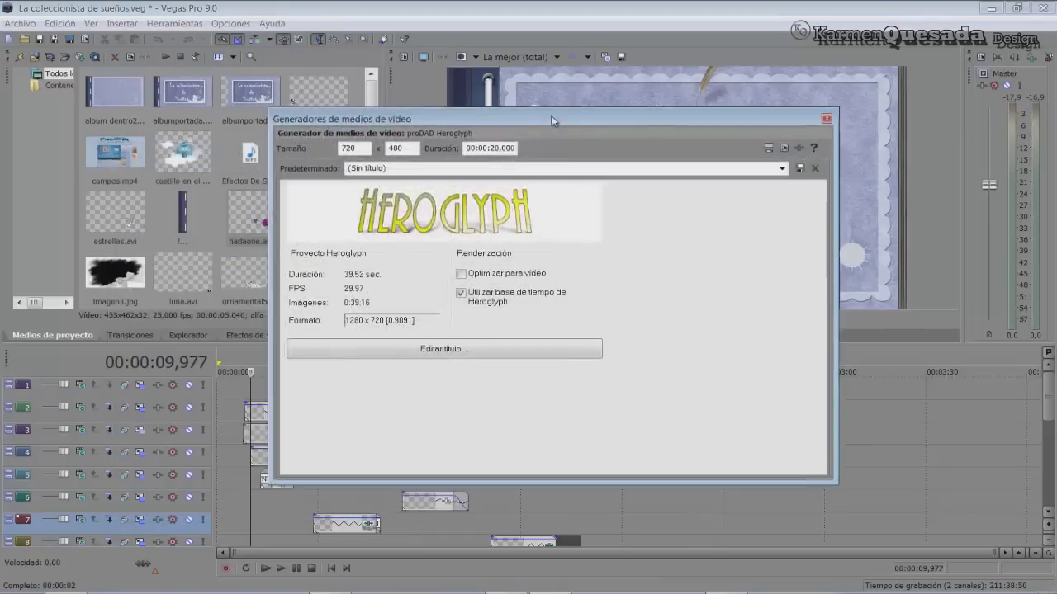
left_click_drag(557, 108, 549, 127)
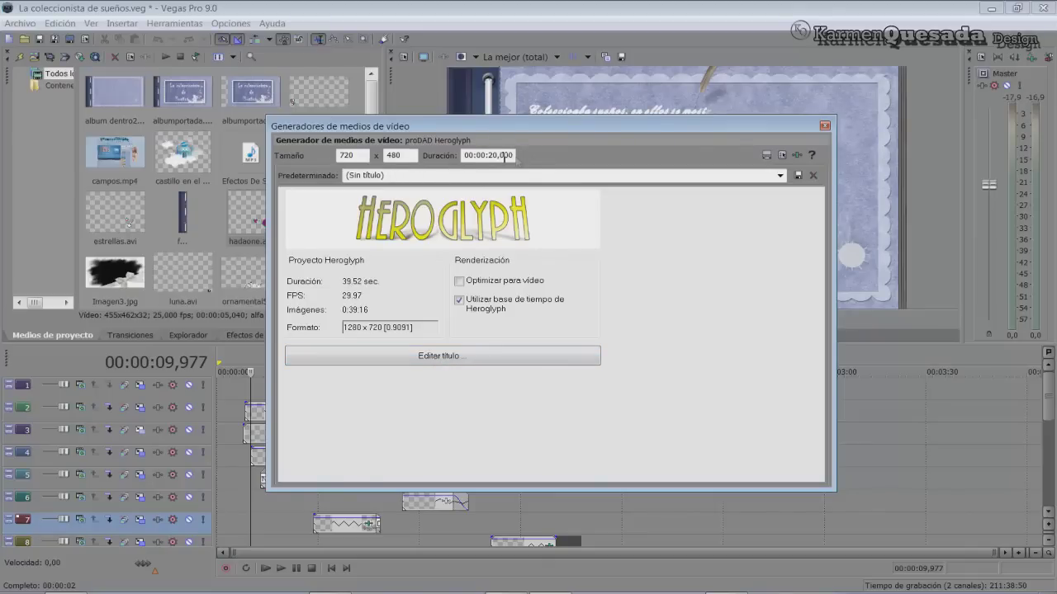
left_click(443, 355)
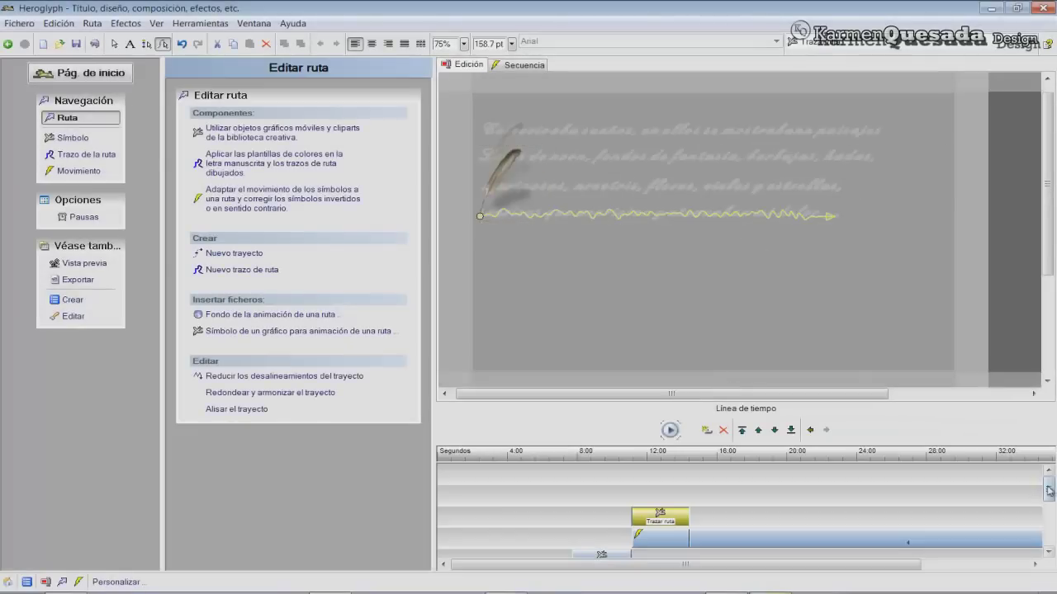
Rotate the quill upright so its tip rests at the start of the first text line's path
scroll(1050, 503, "down", 2)
left_click_drag(1052, 505, 1053, 542)
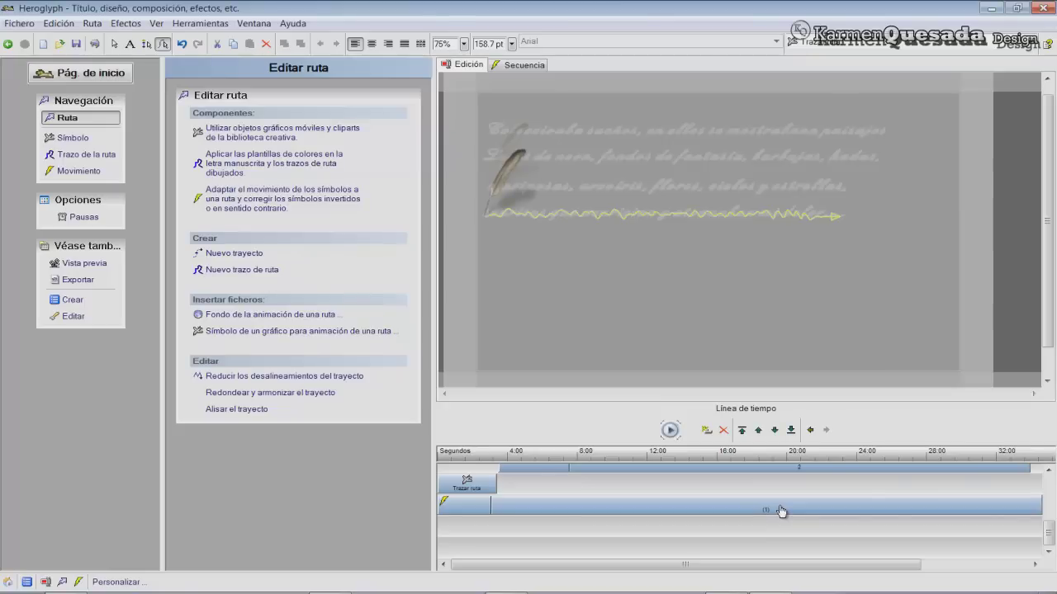
scroll(1047, 532, "up", 2)
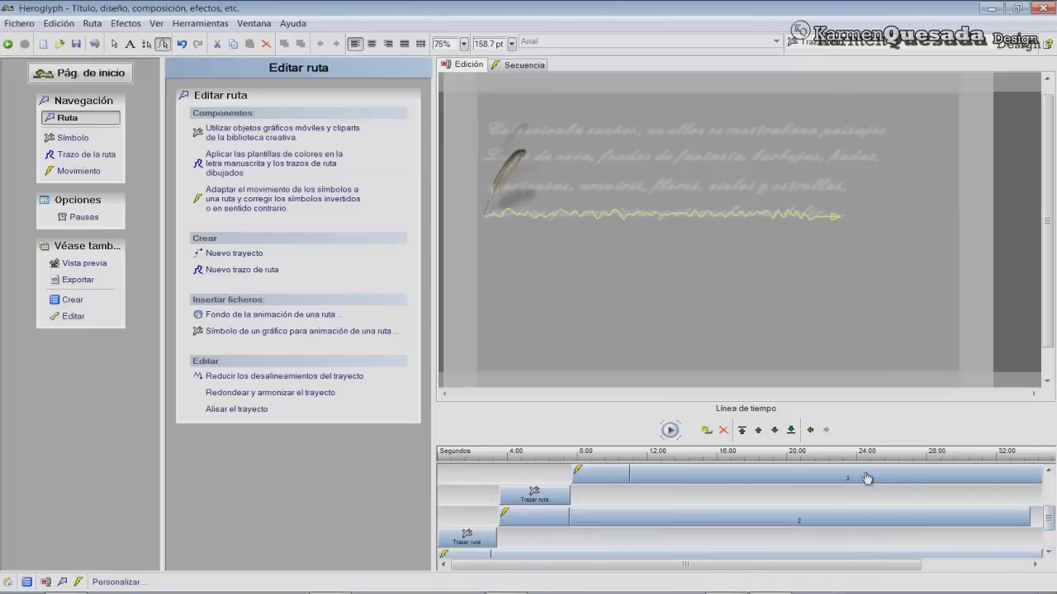
scroll(1045, 472, "up", 3)
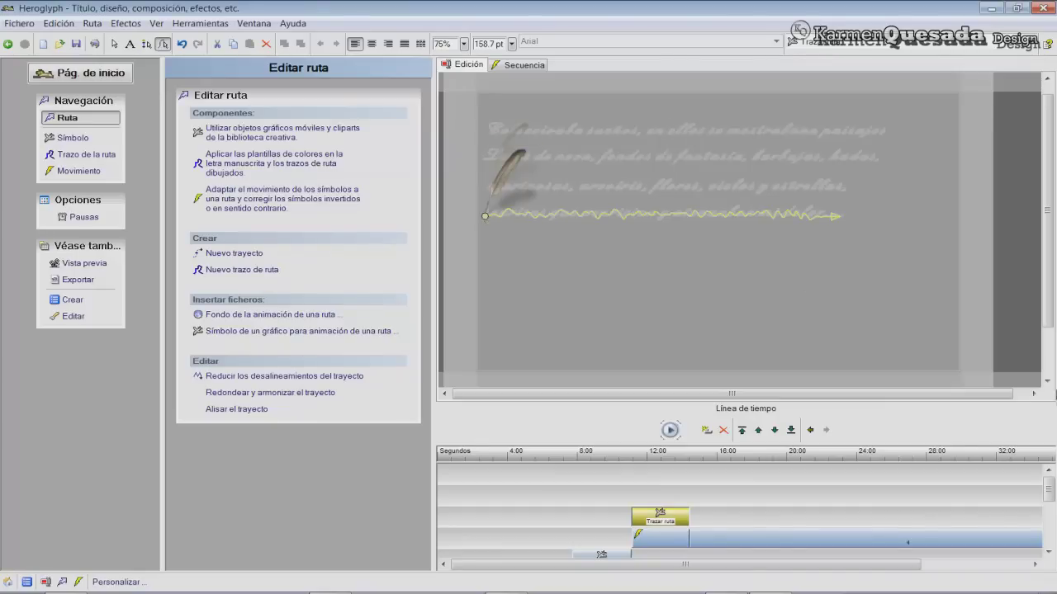
scroll(1049, 507, "down", 3)
left_click_drag(1049, 507, 1051, 532)
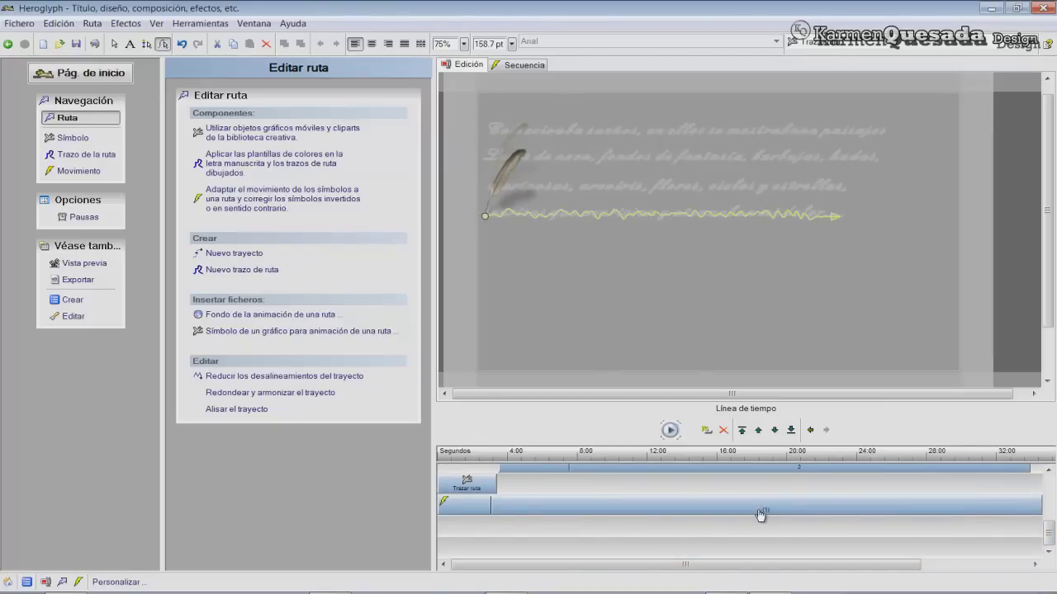
left_click(521, 189)
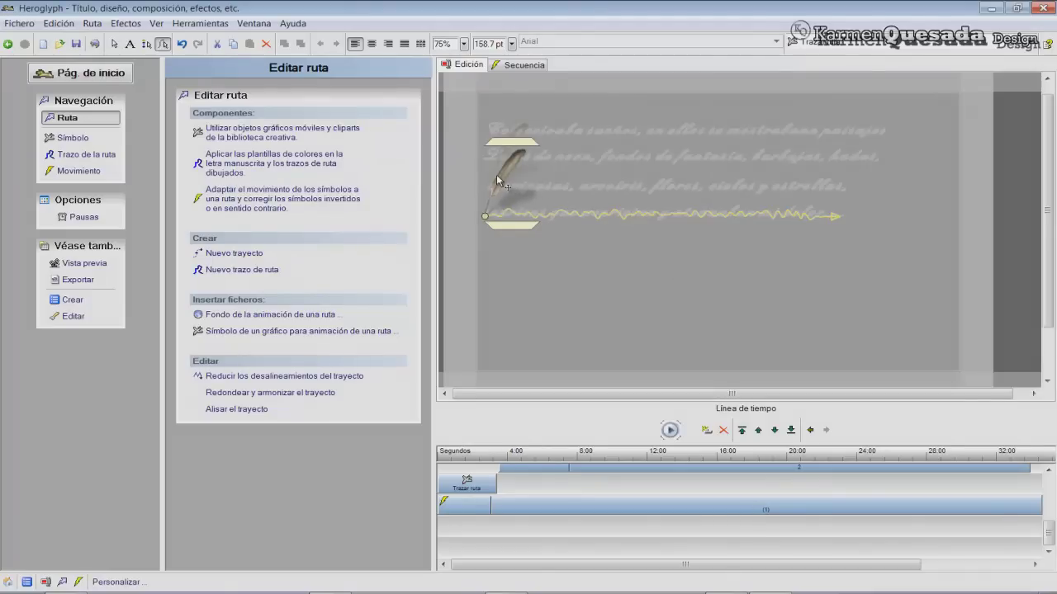
left_click(494, 185)
left_click(497, 502)
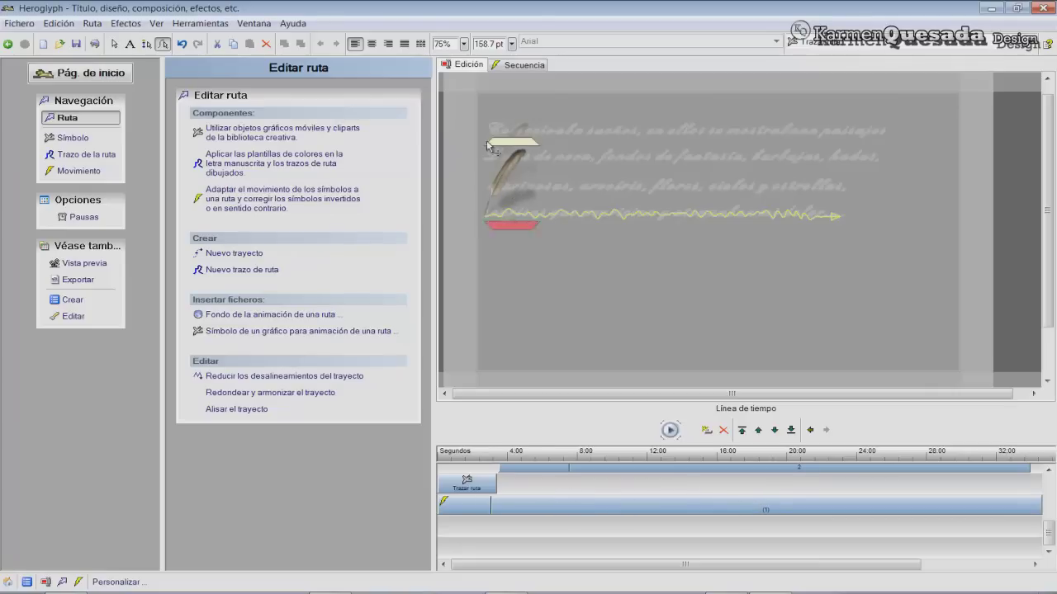
left_click(584, 513)
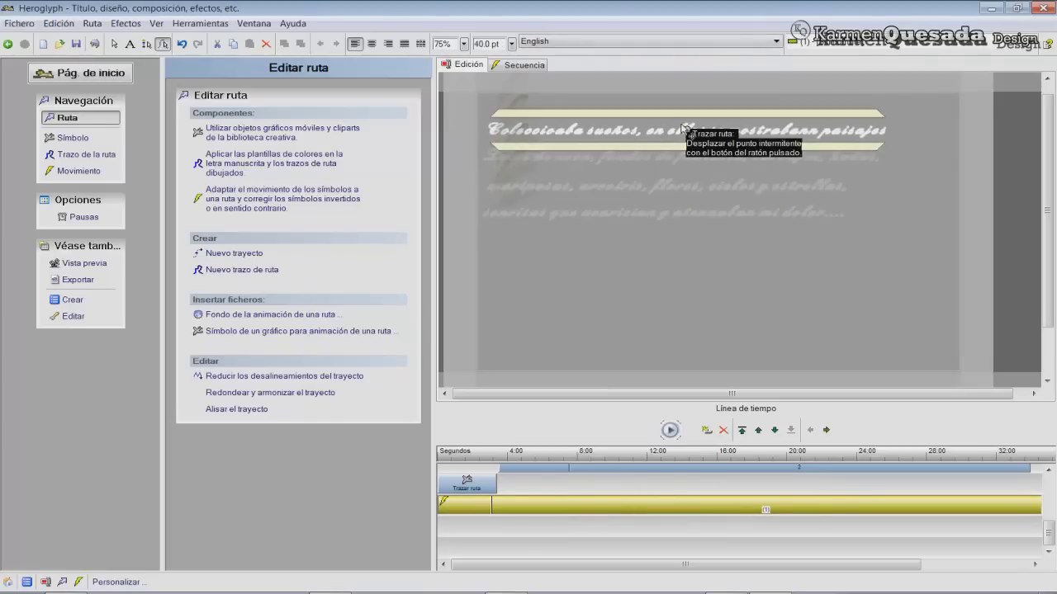
Replace the first title line's old text with 'Estamos editando el texto', keeping 40 pt
left_click(751, 130)
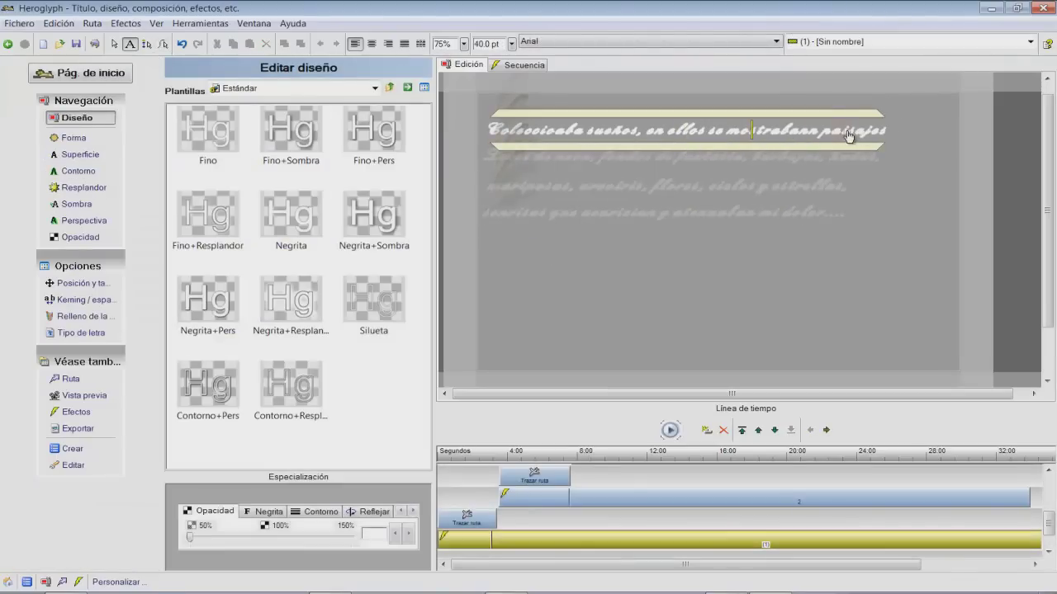
key("Right")
key("Right")
key("Right")
key("Right")
key("Right")
key("Right")
key("Right")
key("Right")
key("Right")
key("Right")
key("Right")
key("Right")
key("Right")
key("BackSpace")
key("BackSpace")
key("BackSpace")
key("BackSpace")
key("BackSpace")
key("BackSpace")
key("BackSpace")
key("BackSpace")
key("BackSpace")
key("BackSpace")
key("BackSpace")
key("BackSpace")
key("BackSpace")
key("BackSpace")
key("BackSpace")
key("BackSpace")
key("BackSpace")
key("BackSpace")
key("BackSpace")
key("BackSpace")
key("BackSpace")
key("BackSpace")
key("BackSpace")
key("BackSpace")
key("BackSpace")
key("BackSpace")
key("BackSpace")
key("BackSpace")
key("BackSpace")
key("BackSpace")
key("BackSpace")
key("BackSpace")
key("BackSpace")
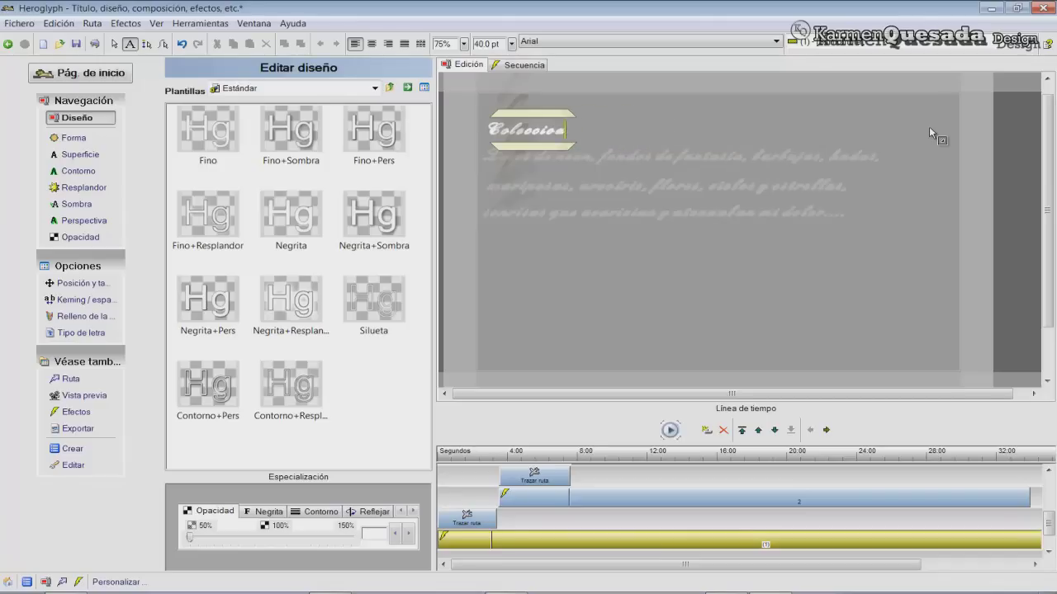
key("BackSpace")
key("BackSpace")
key("BackSpace")
key("BackSpace")
key("BackSpace")
key("BackSpace")
key("BackSpace")
key("BackSpace")
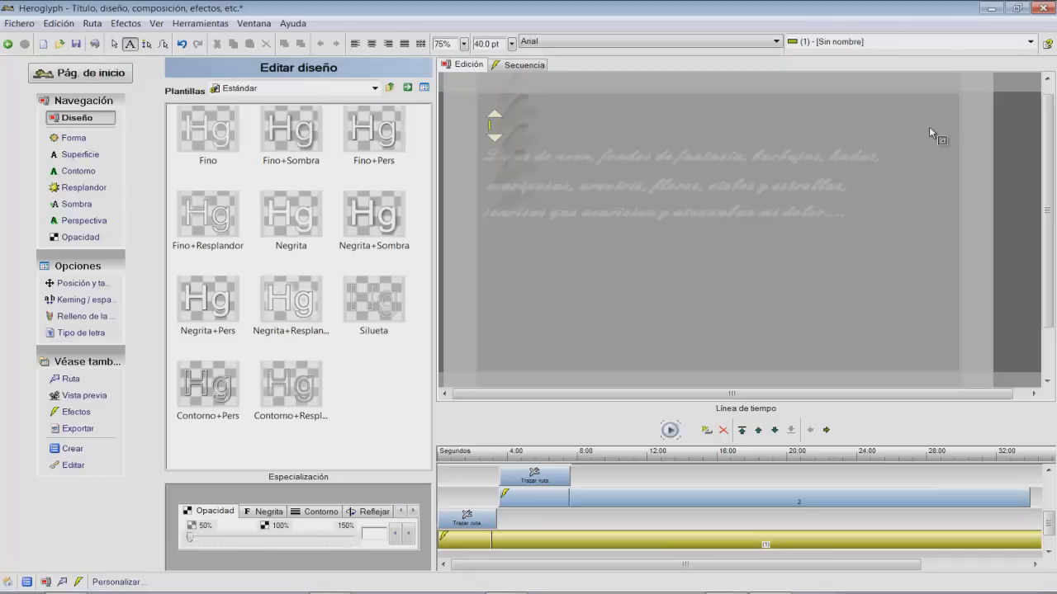
type("Estamos editando el te")
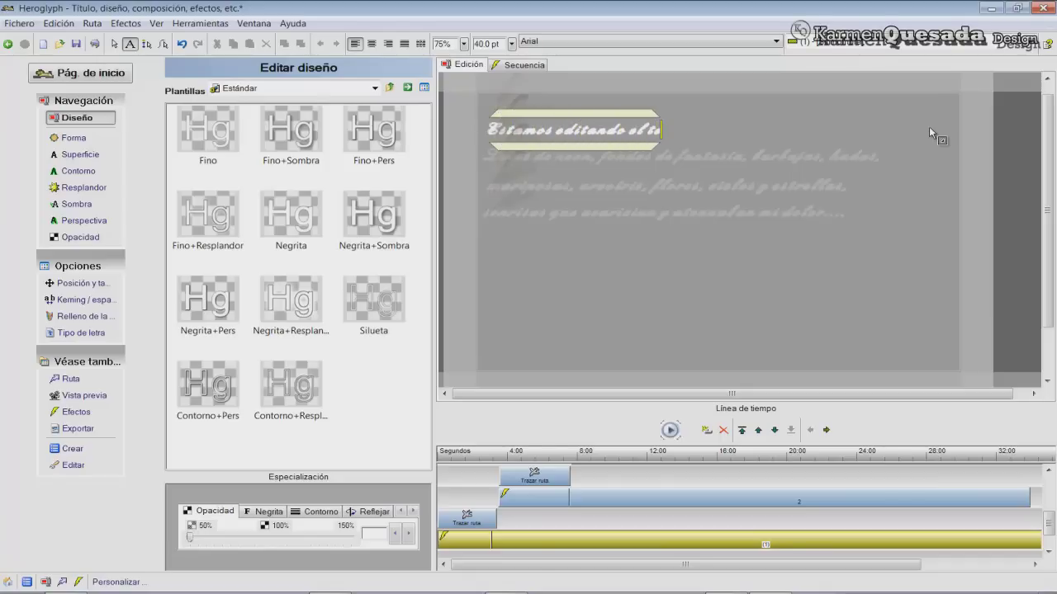
type("xt")
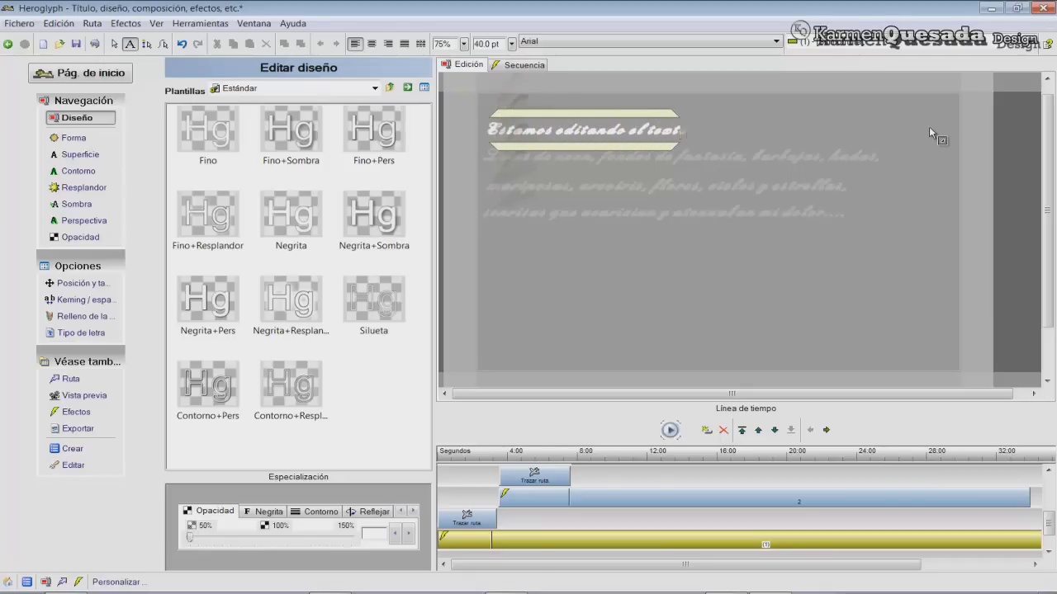
type("o")
key("Left")
key("Left")
key("Left")
key("Left")
key("Left")
key("Left")
key("Left")
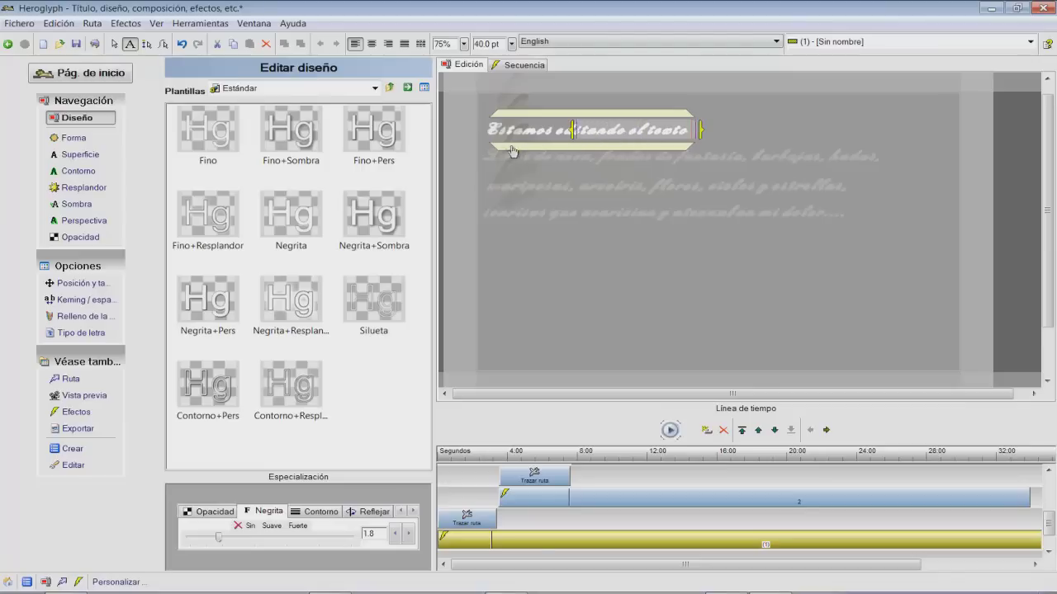
key("Home")
left_click(511, 44)
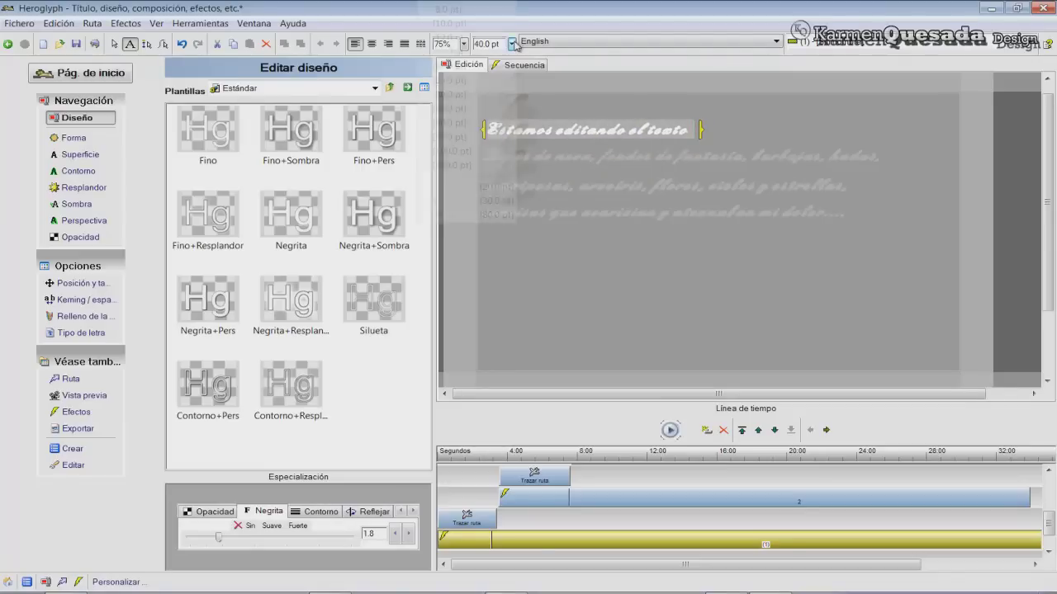
left_click(591, 16)
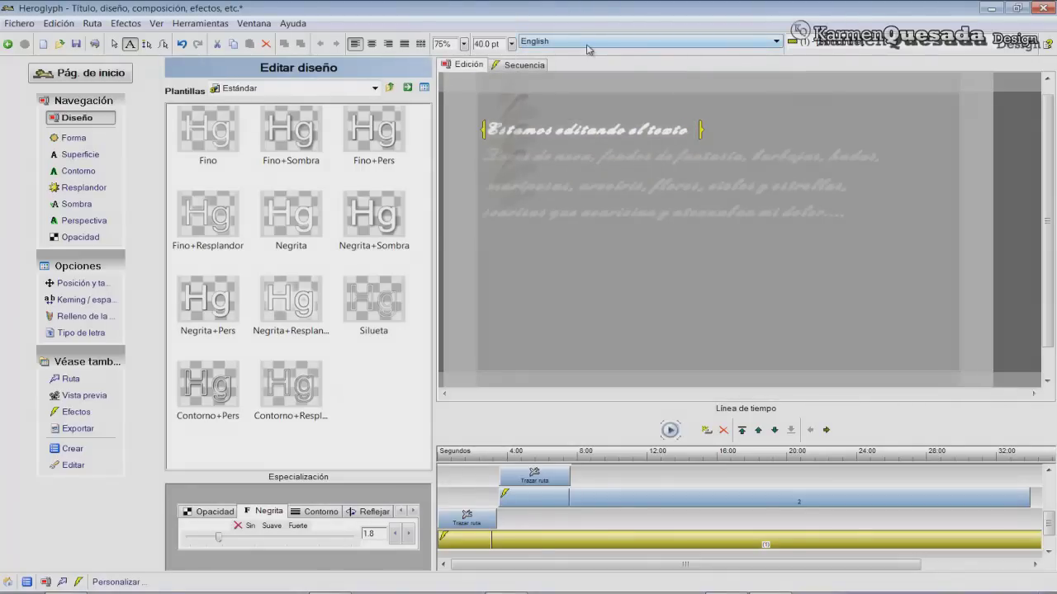
Select the whole title line and give it a thicker Contorno outline
left_click(588, 49)
left_click(588, 49)
key("shift+End")
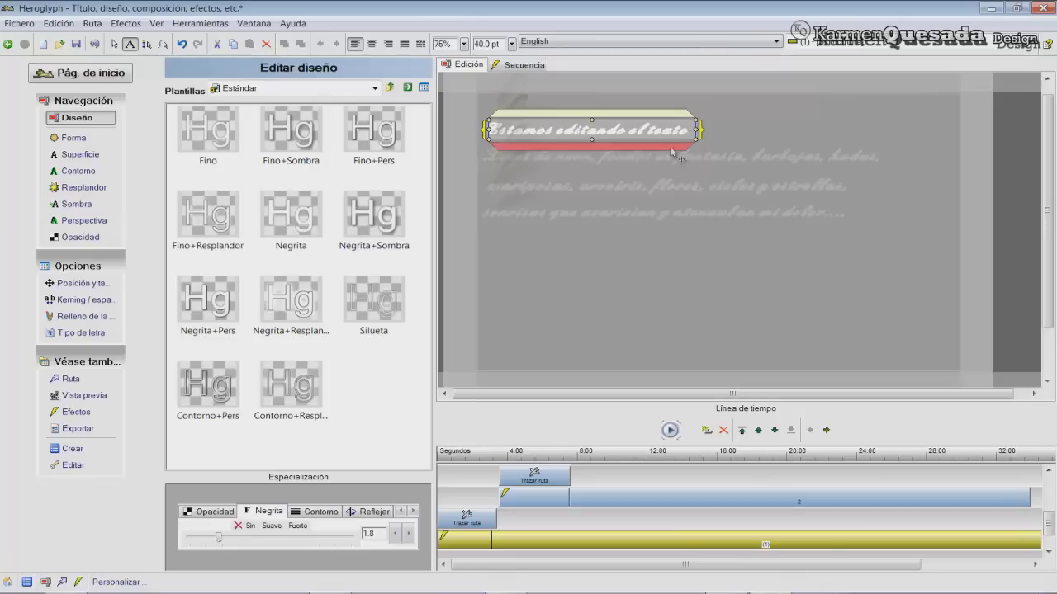
left_click(310, 511)
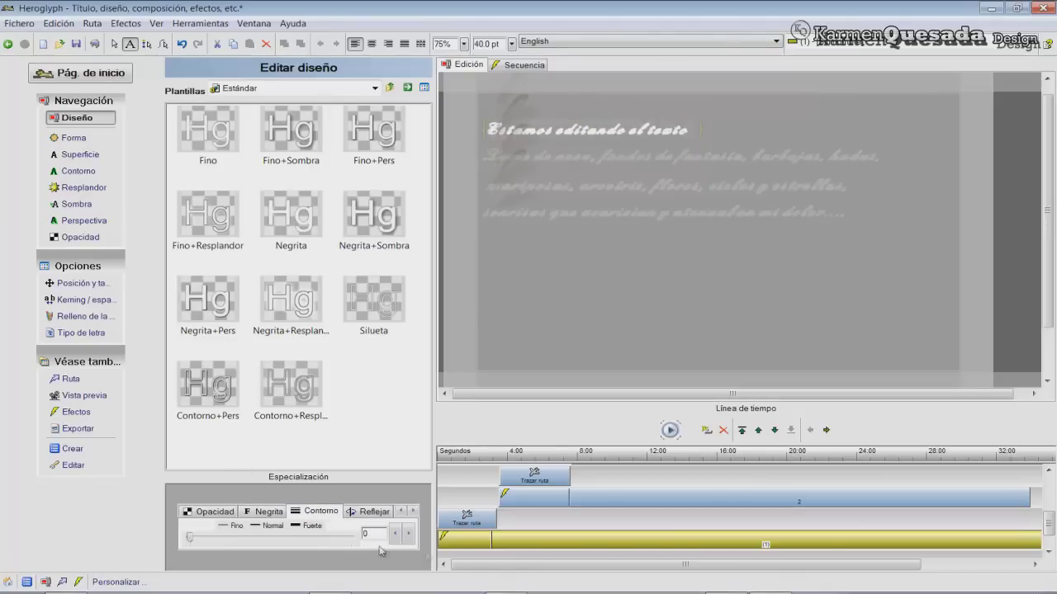
left_click_drag(195, 541, 223, 540)
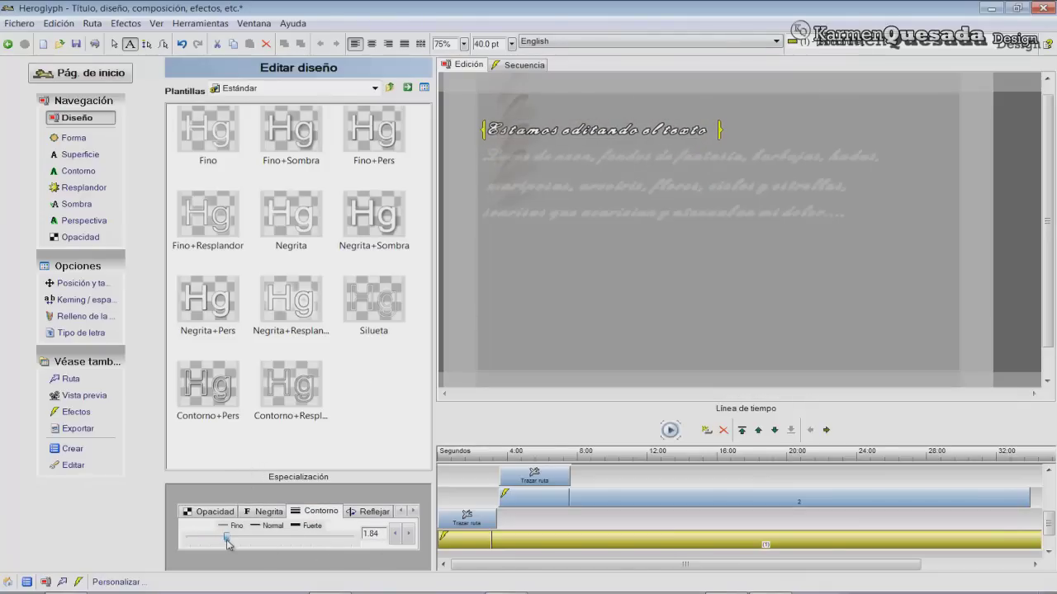
mouse_move(228, 543)
left_mouse_down()
mouse_move(219, 543)
mouse_move(248, 541)
left_mouse_up()
Lower the title's Negrita boldness to 1.8 and apply the Silueta template
left_click(252, 513)
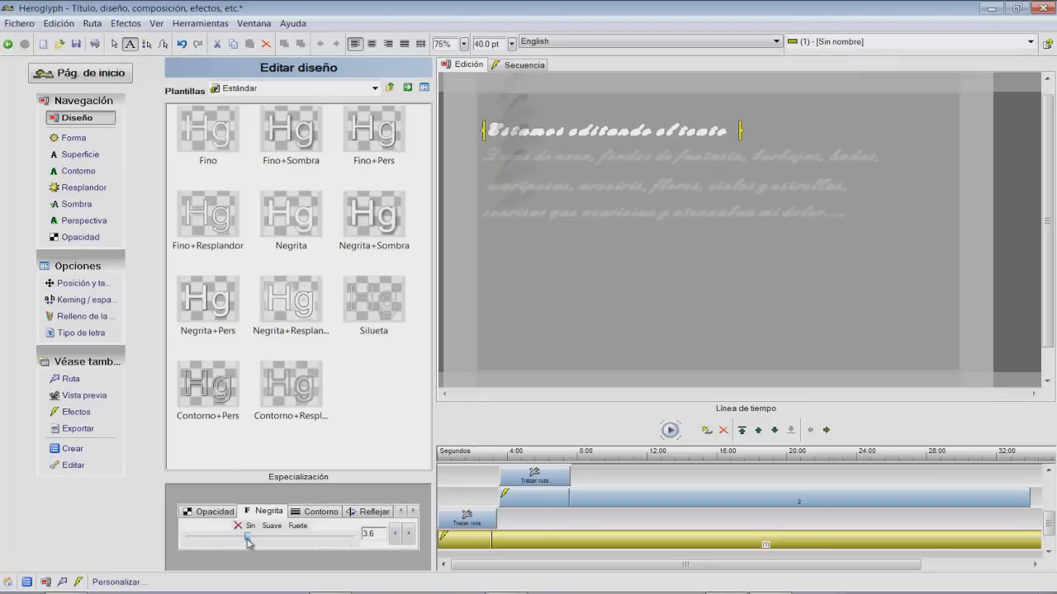
left_click_drag(248, 542, 218, 543)
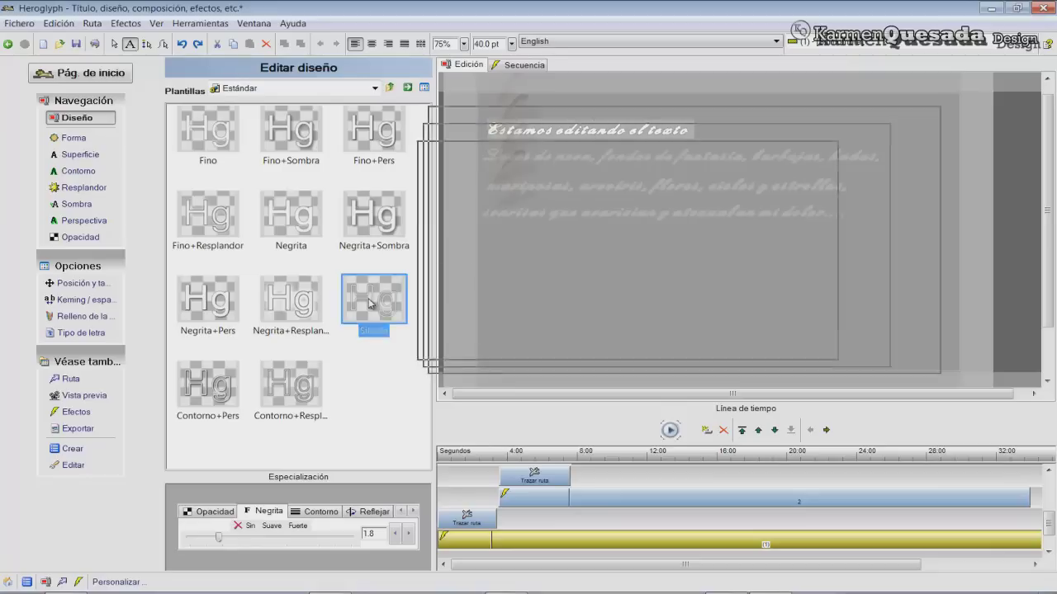
left_click_drag(370, 289, 559, 185)
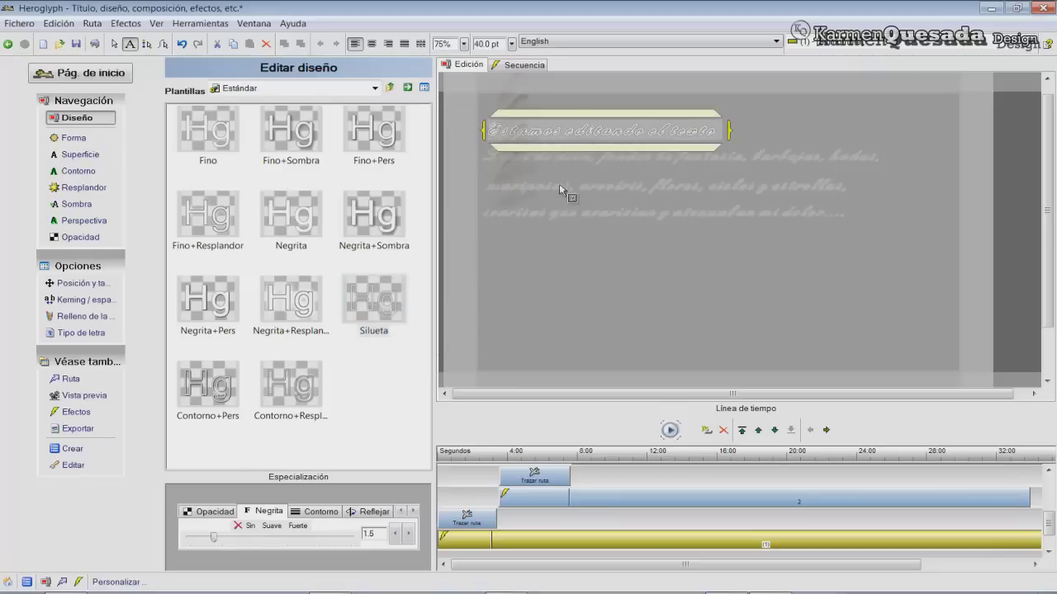
Switch the templates to the Filigrana category and apply Filigrana template 6 to the title
left_click(374, 88)
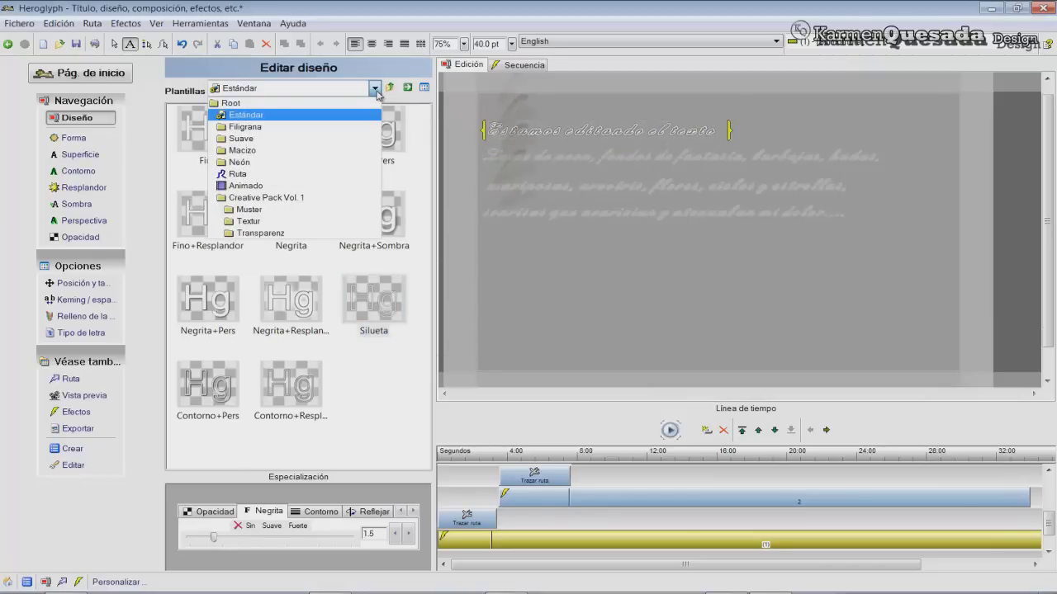
left_click(244, 128)
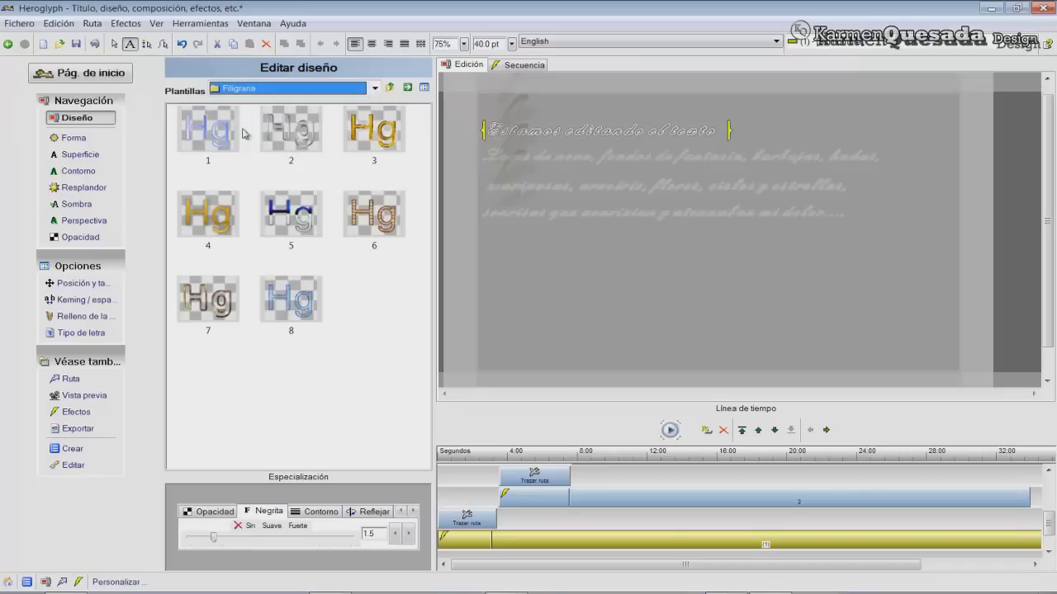
left_click(375, 88)
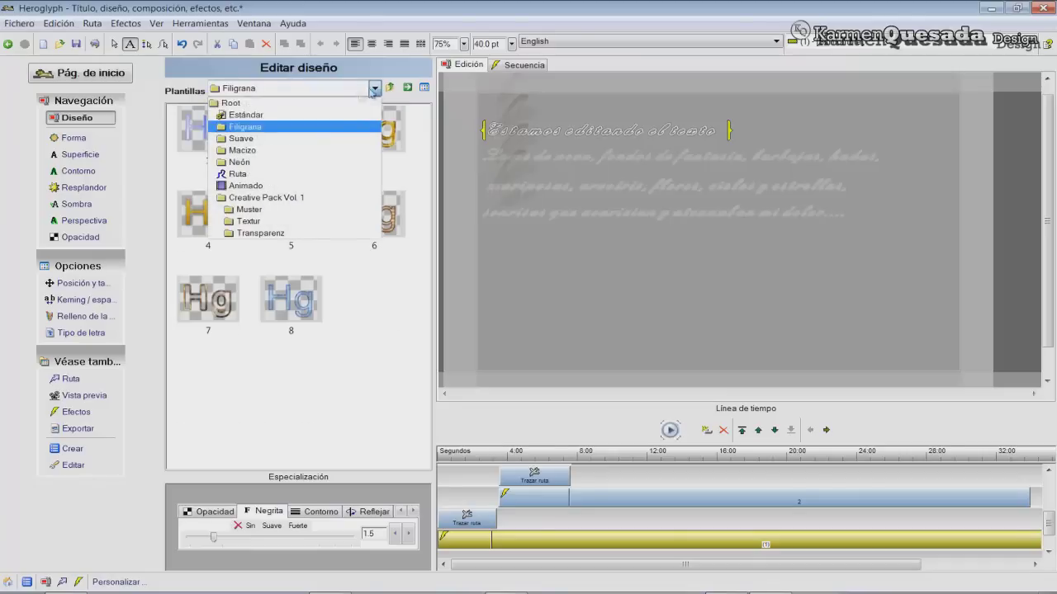
left_click(267, 198)
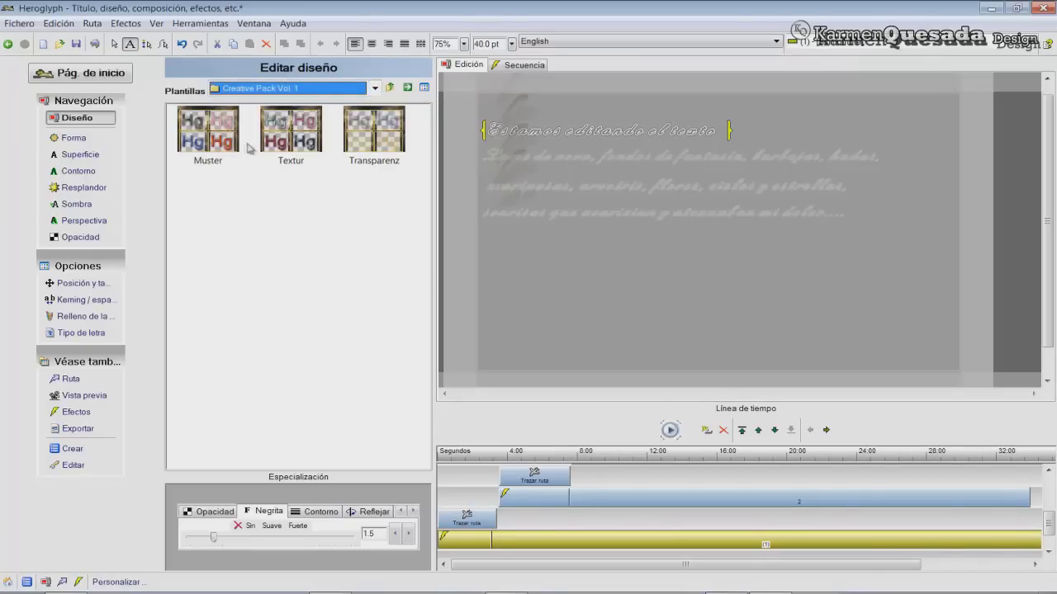
left_click(375, 89)
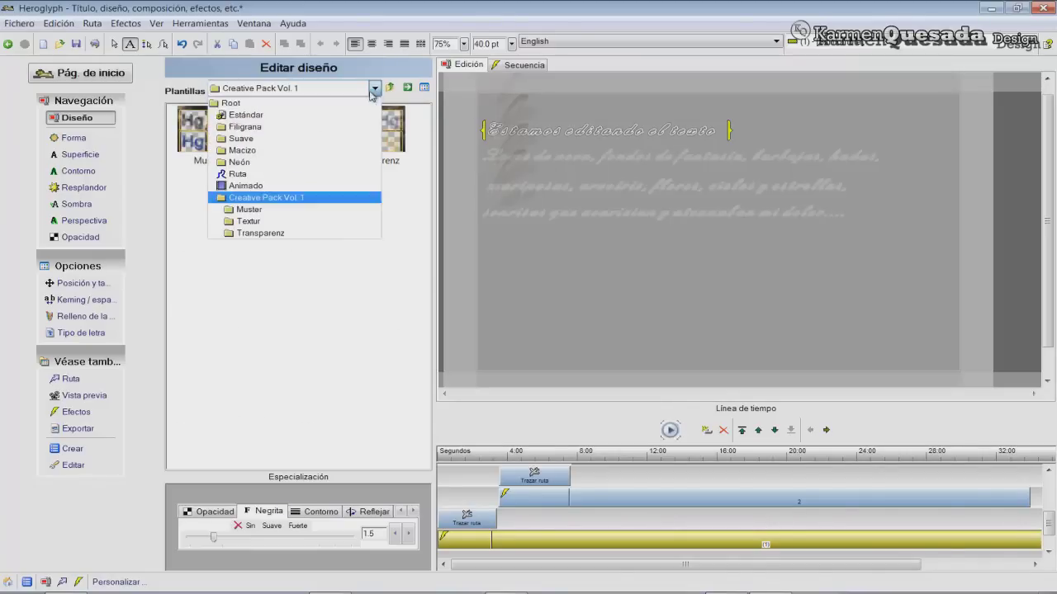
left_click(235, 126)
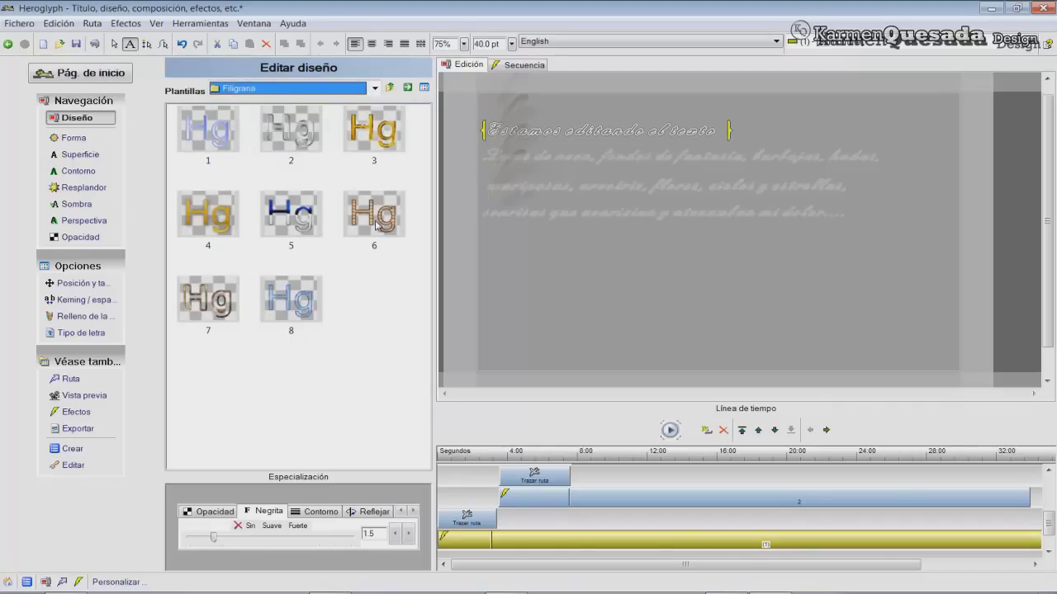
left_click_drag(376, 221, 594, 132)
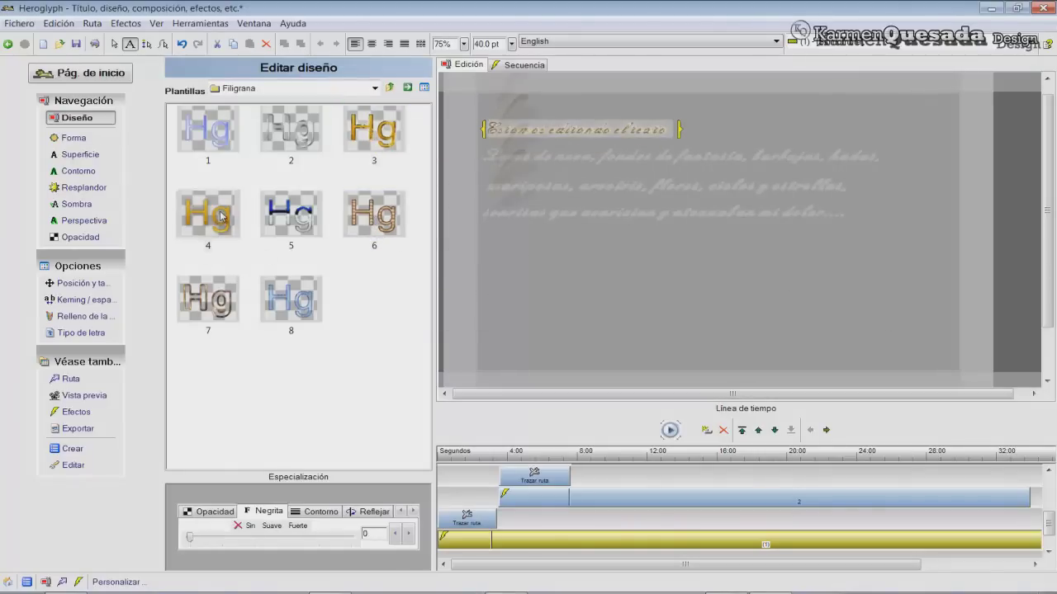
Apply bluish Filigrana template 8, raise boldness to about 1.4, and play the pen-drawing preview
left_click(311, 298)
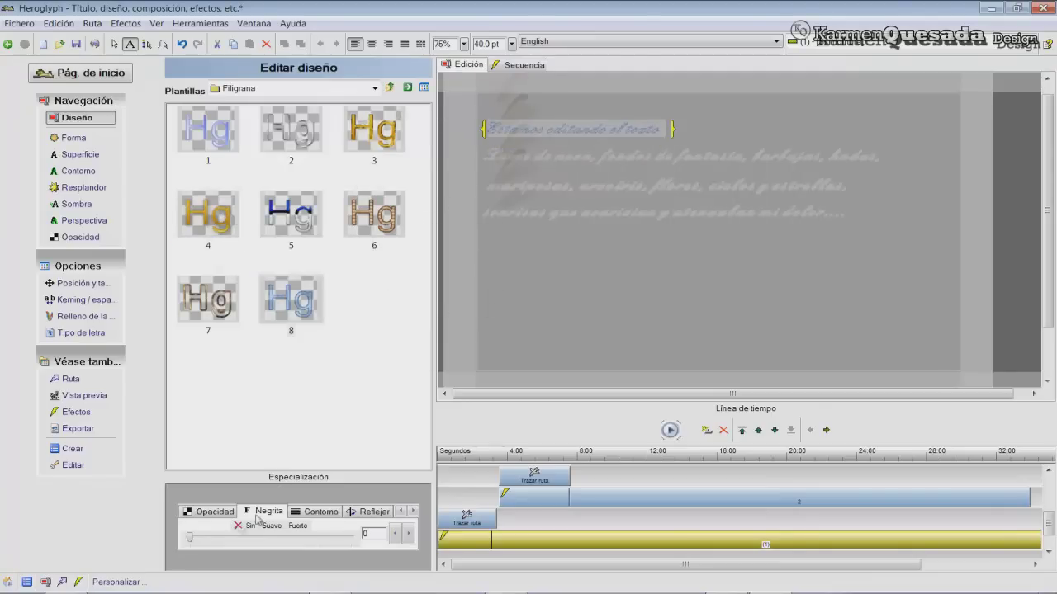
left_click_drag(194, 539, 217, 544)
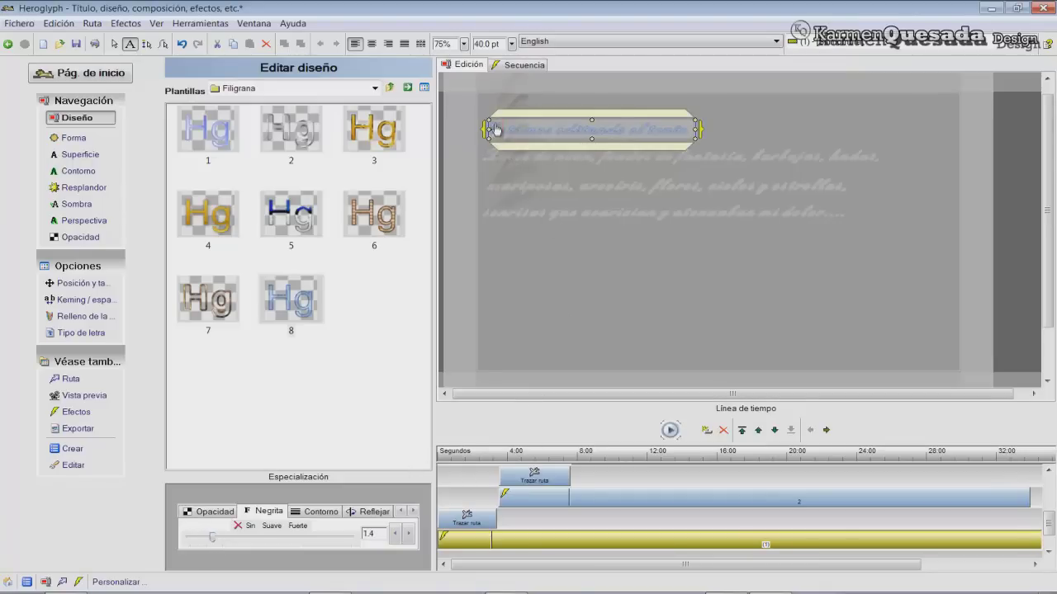
left_click(668, 430)
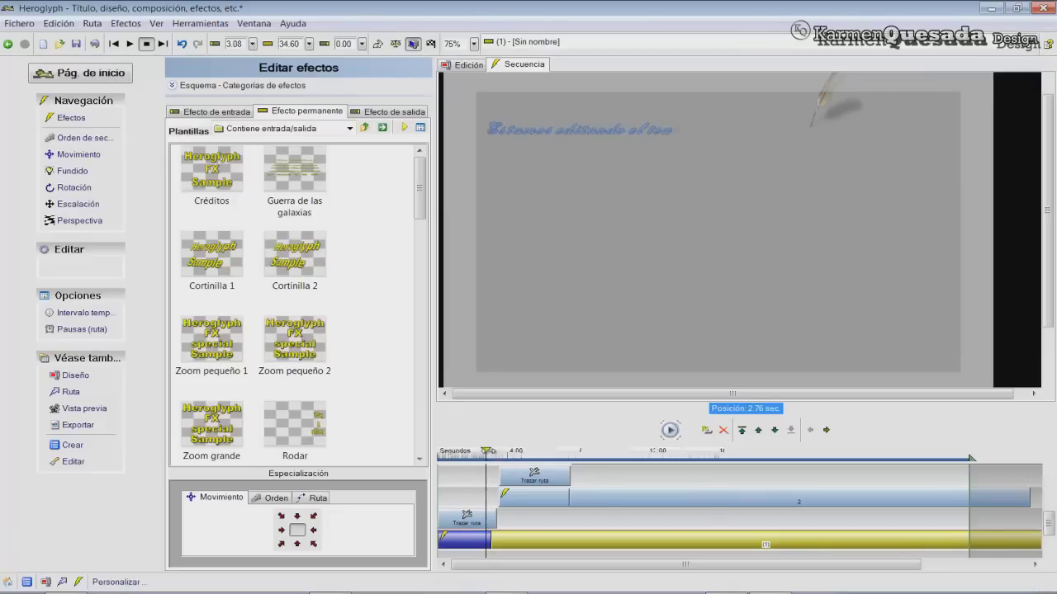
Rewind the preview to 0 and open the text line's writing path under Ruta
left_click_drag(485, 452, 440, 451)
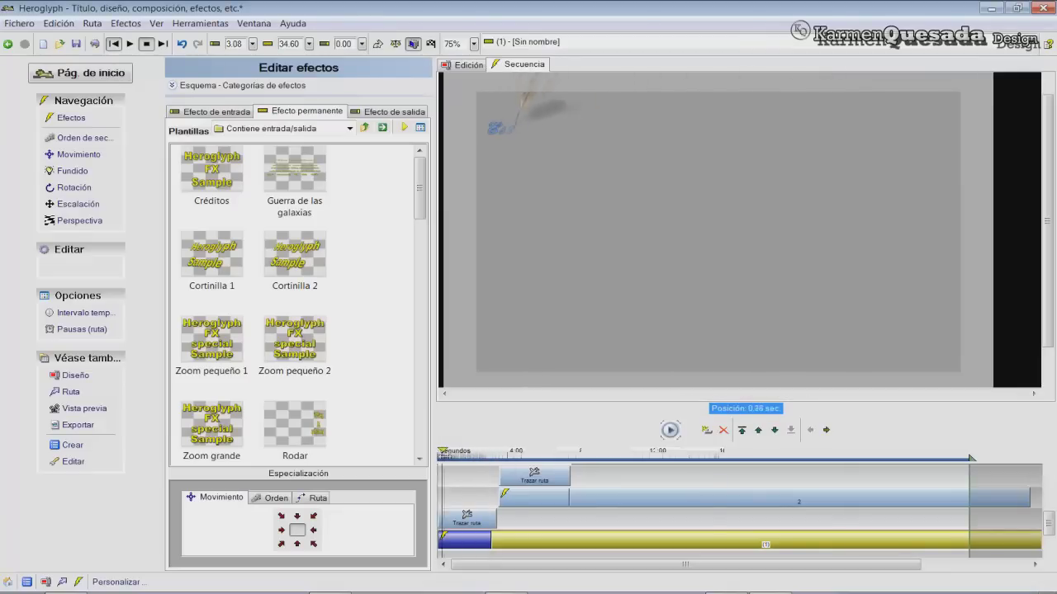
left_click(467, 520)
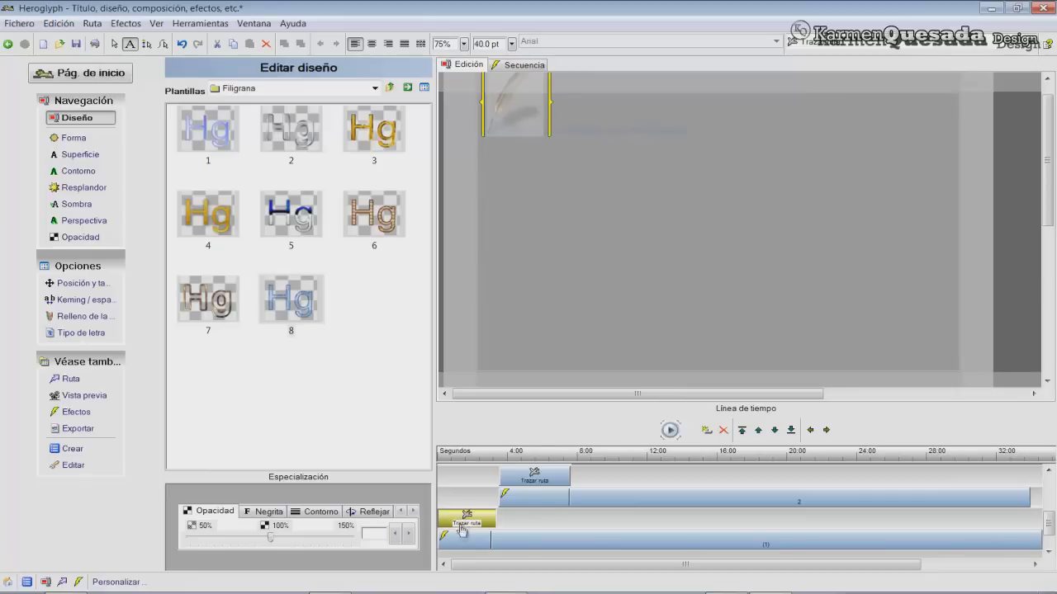
left_click(67, 380)
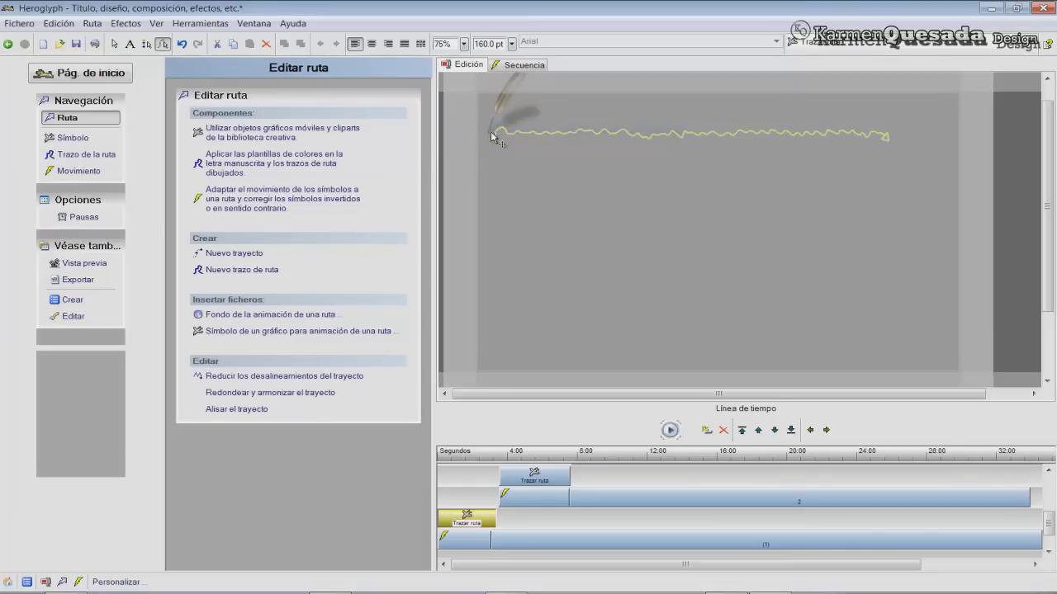
Redraw the wavy writing path so it ends about mid-canvas
left_click_drag(492, 137, 495, 128)
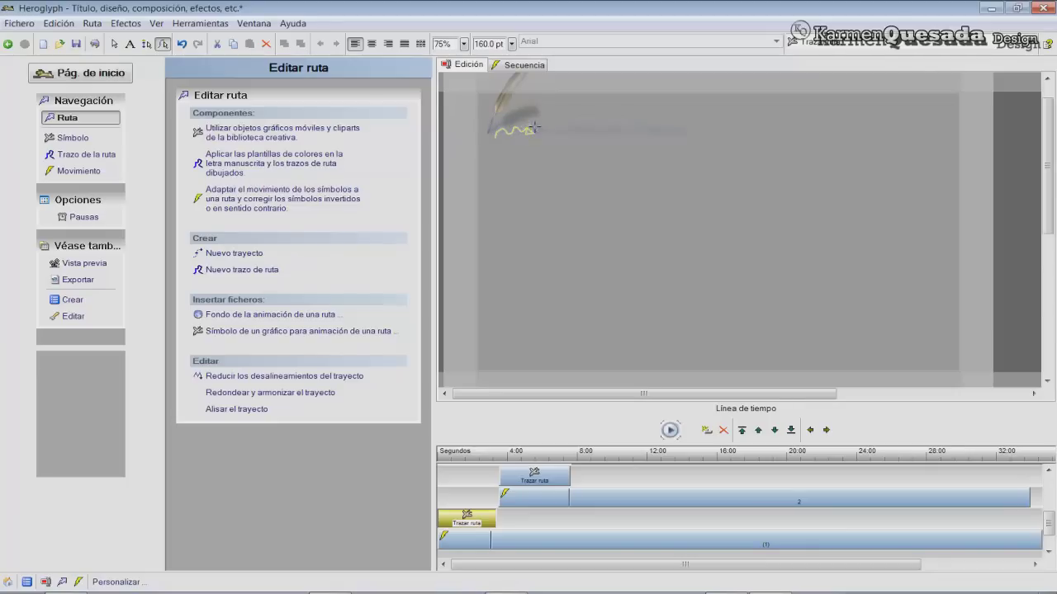
left_click_drag(548, 125, 653, 126)
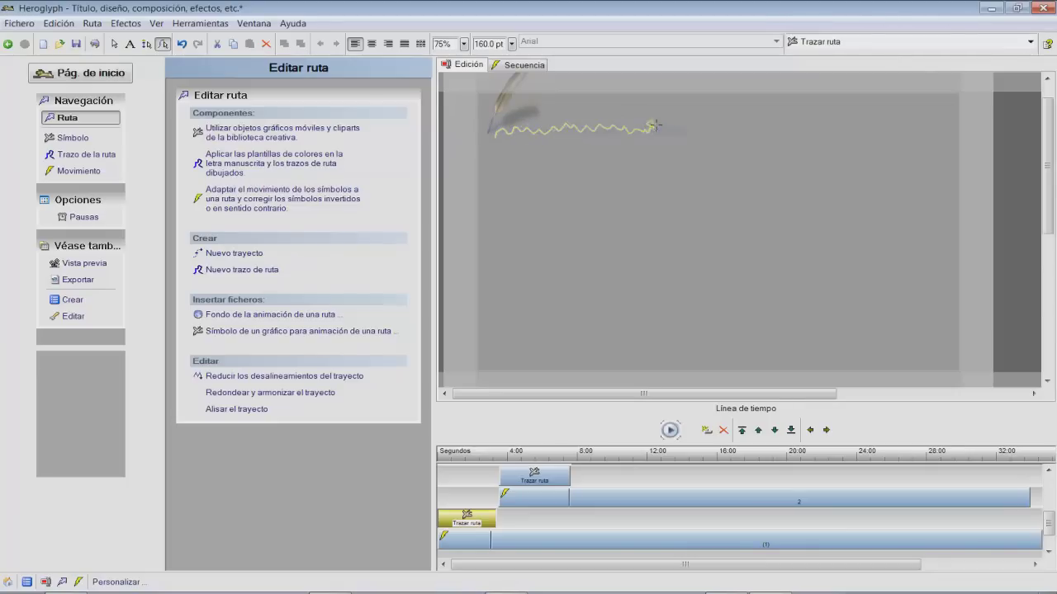
left_click_drag(674, 125, 687, 131)
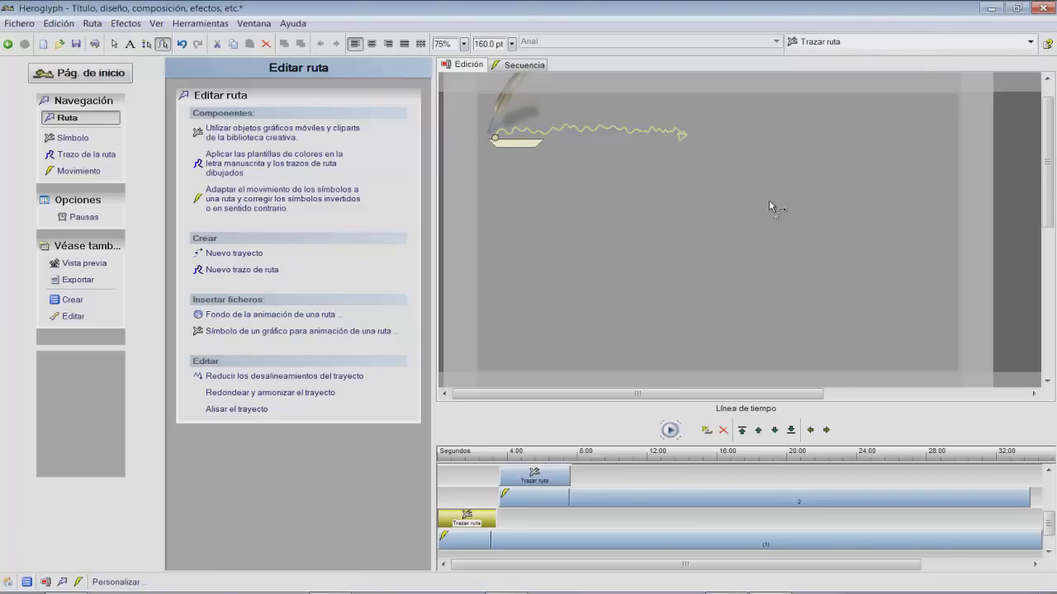
Preview the handwriting animation, rewind to the start, and open the path's Símbolos para rutas
left_click(673, 431)
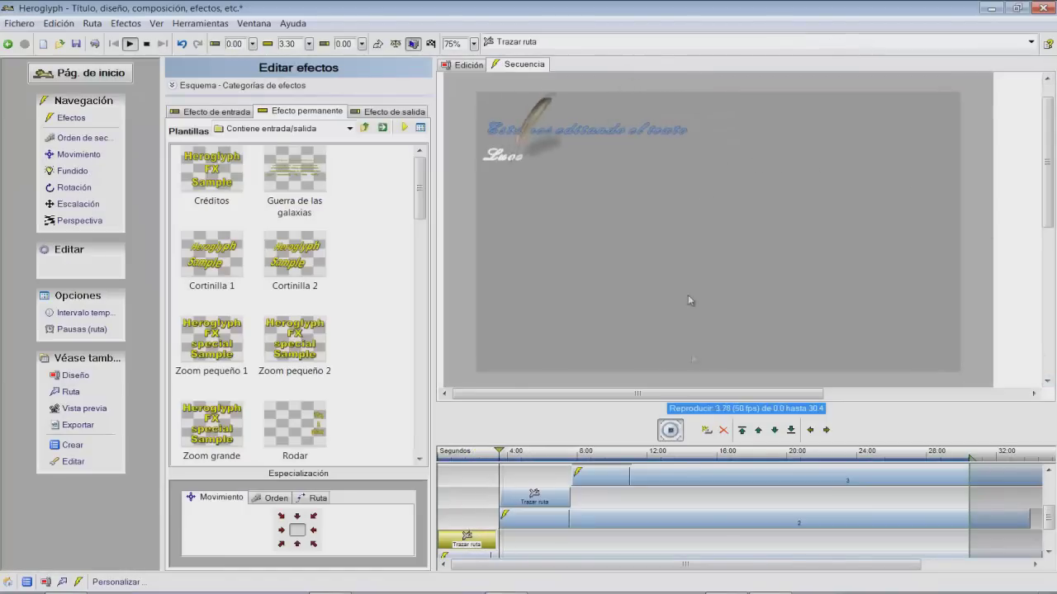
key("space")
left_click(113, 44)
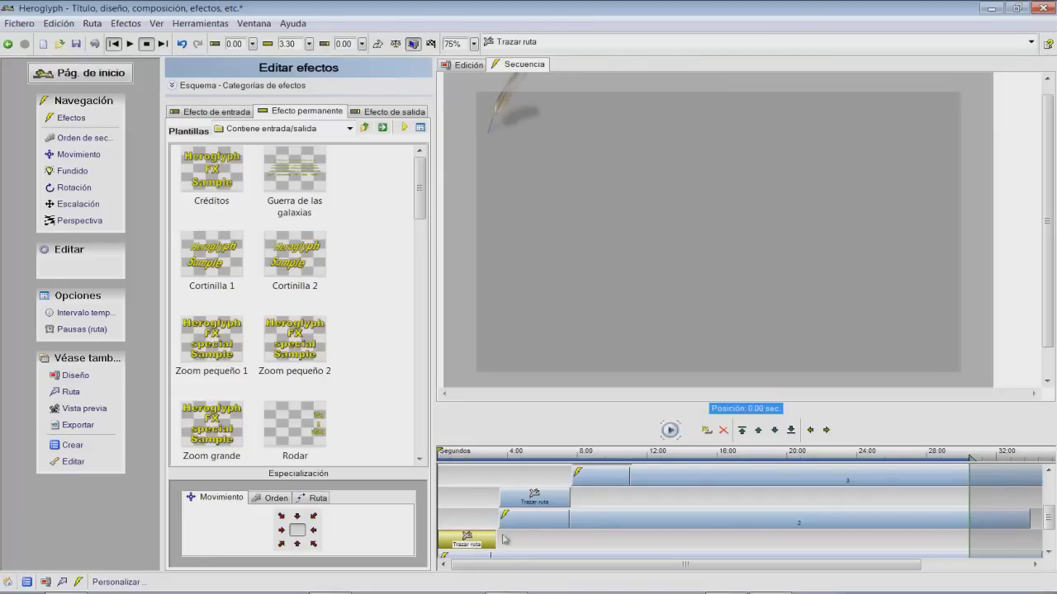
double_click(498, 102)
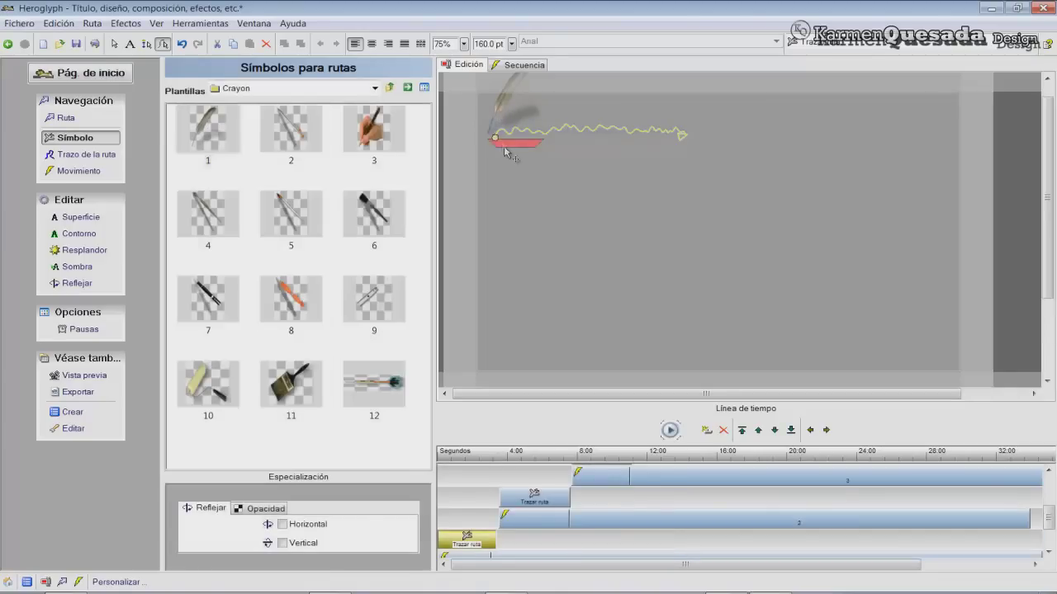
Nudge the writing path slightly and preview the adjusted animation
left_click_drag(505, 151, 494, 149)
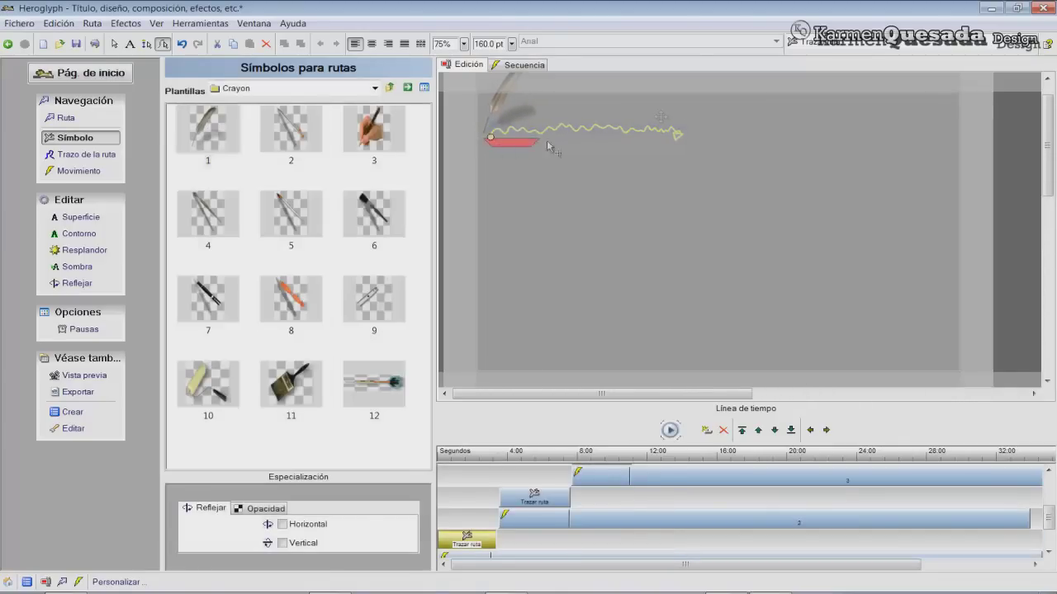
left_click(670, 431)
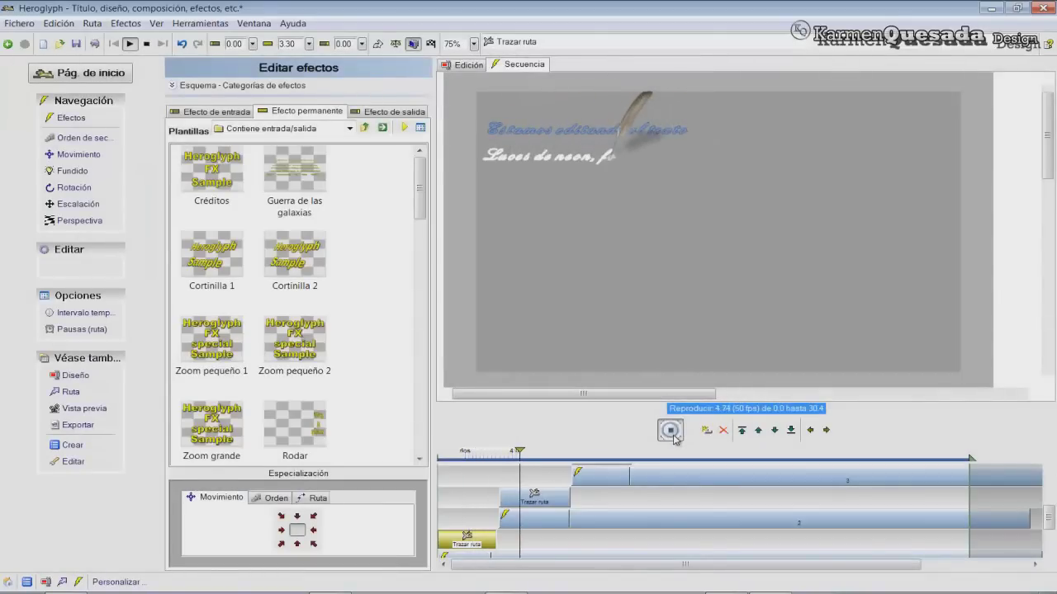
left_click(670, 431)
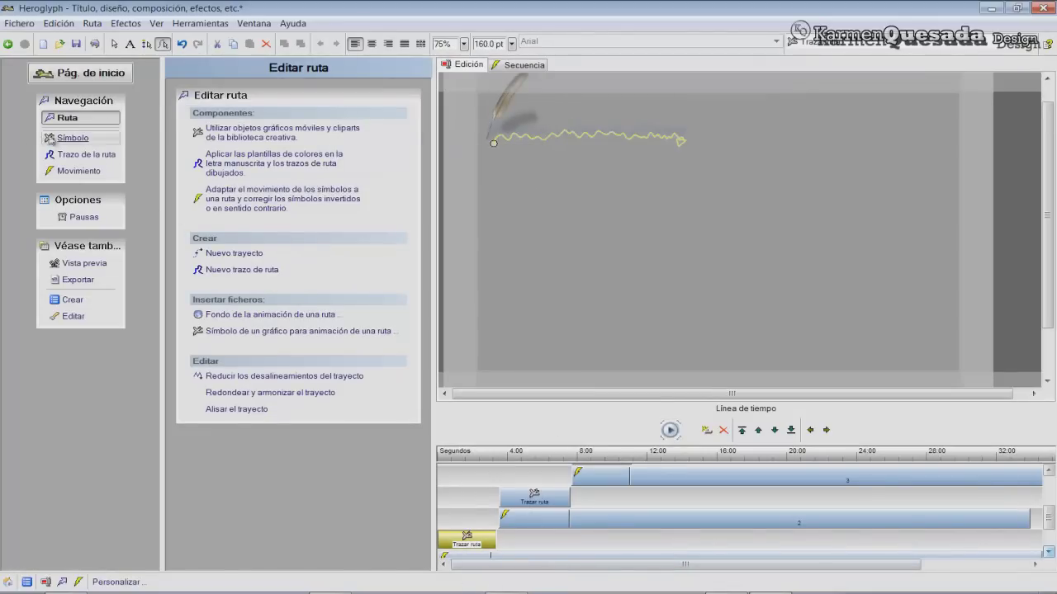
Replace the quill with Crayon symbol 3 from Creative Pack Vol. 2 [Route], then preview
left_click(72, 138)
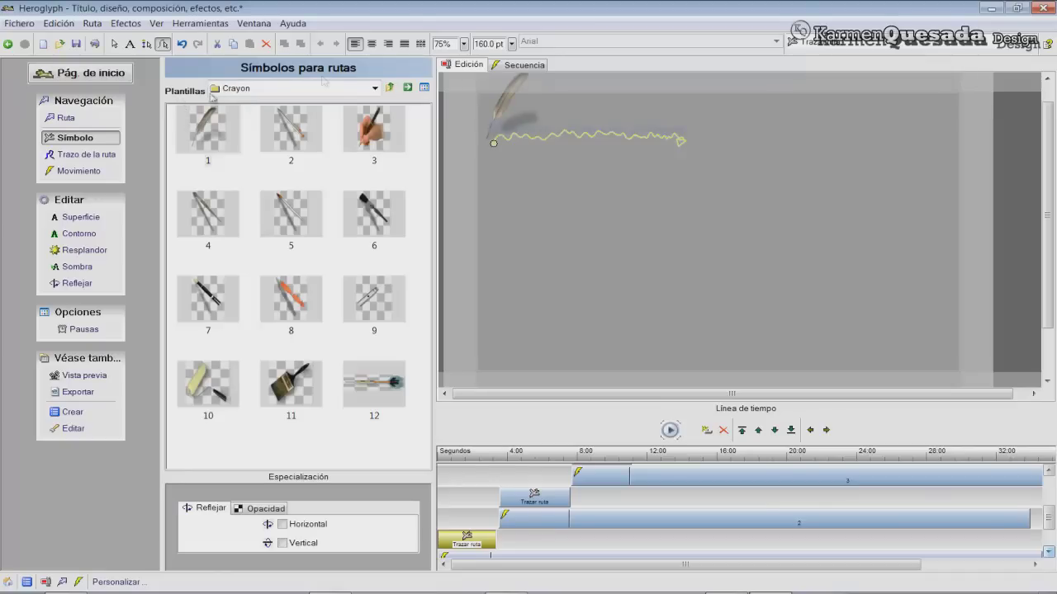
left_click(375, 88)
left_click(252, 97)
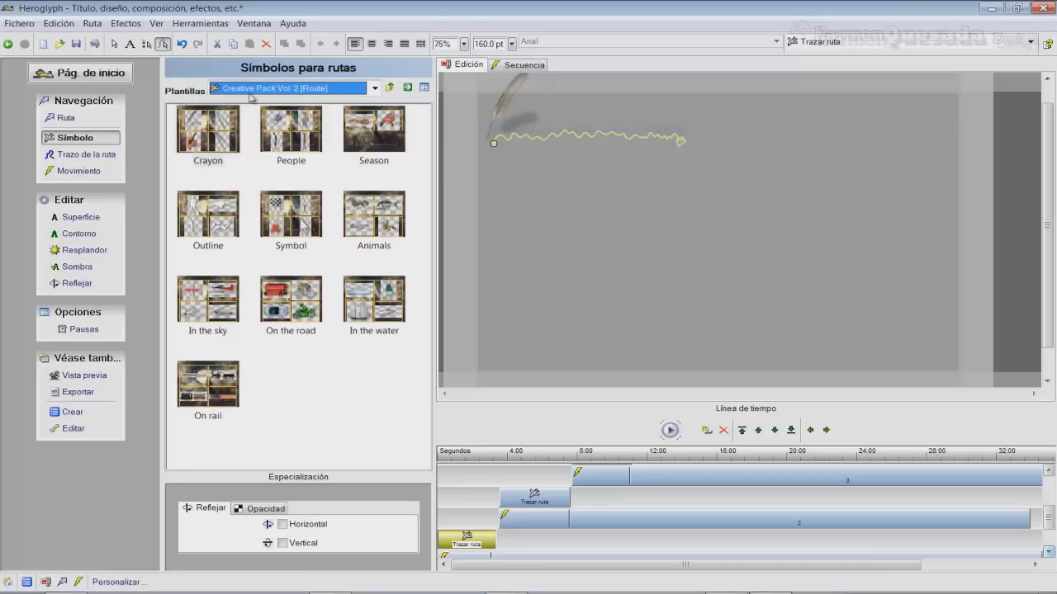
double_click(211, 136)
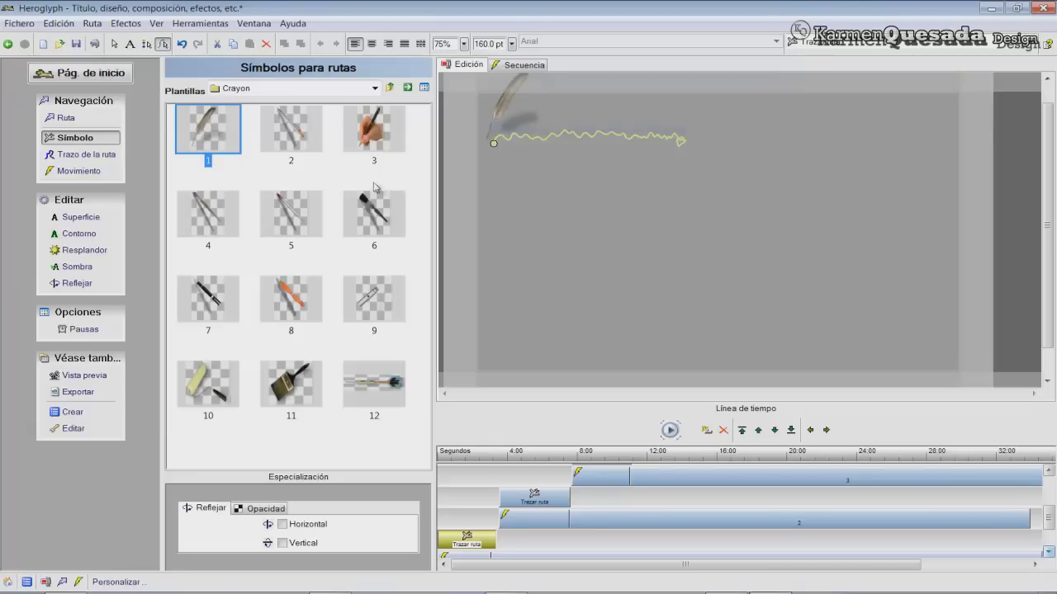
left_click(294, 132)
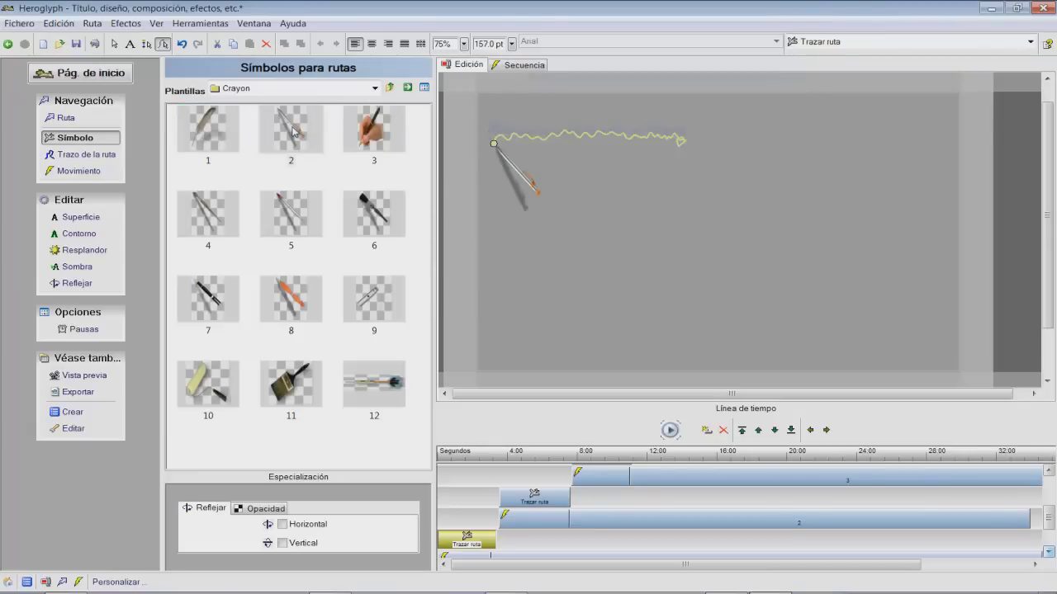
left_click_drag(502, 138, 501, 131)
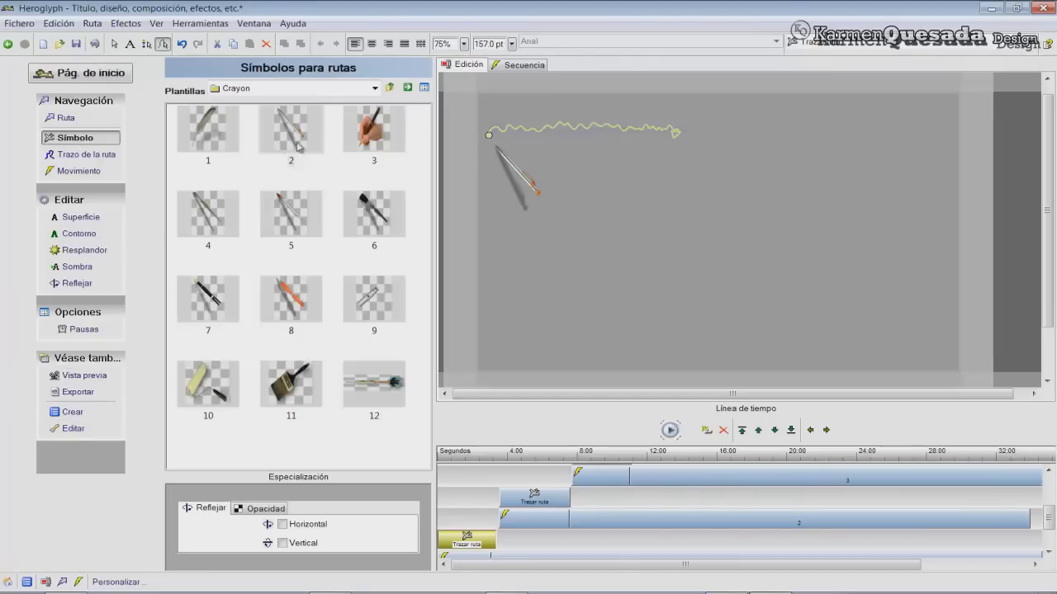
left_click(372, 132)
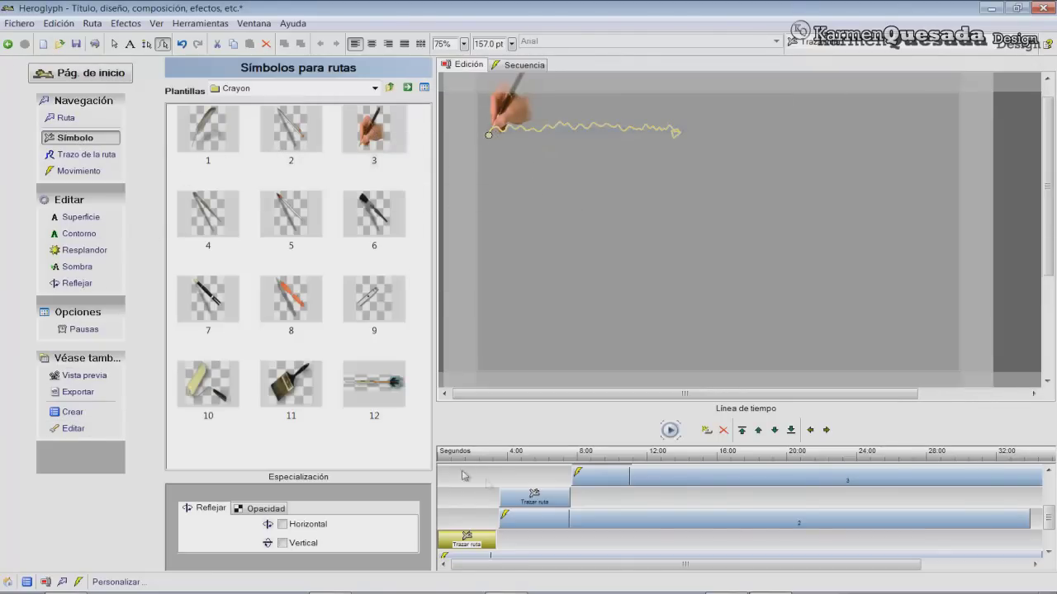
left_click(670, 431)
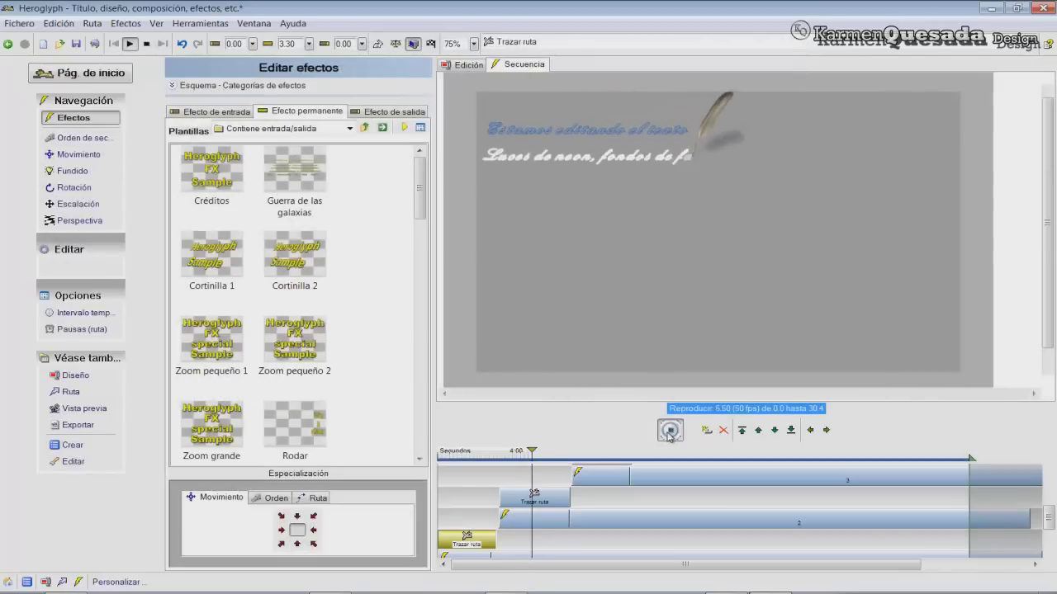
Stop the preview and open the second text line's Trazar ruta path for editing
left_click(669, 431)
scroll(578, 516, "up", 3)
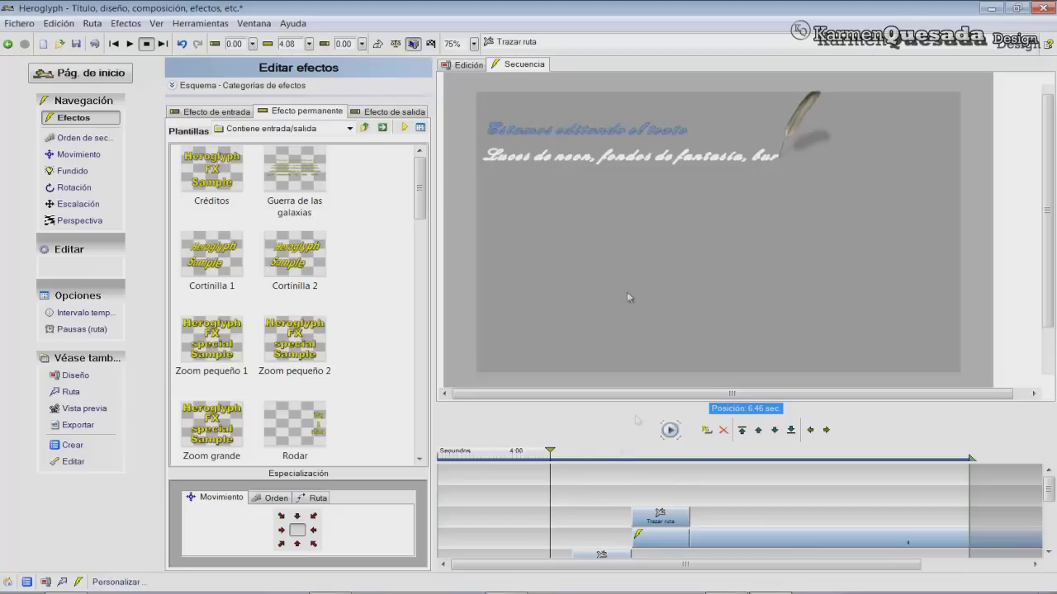
left_click(543, 497)
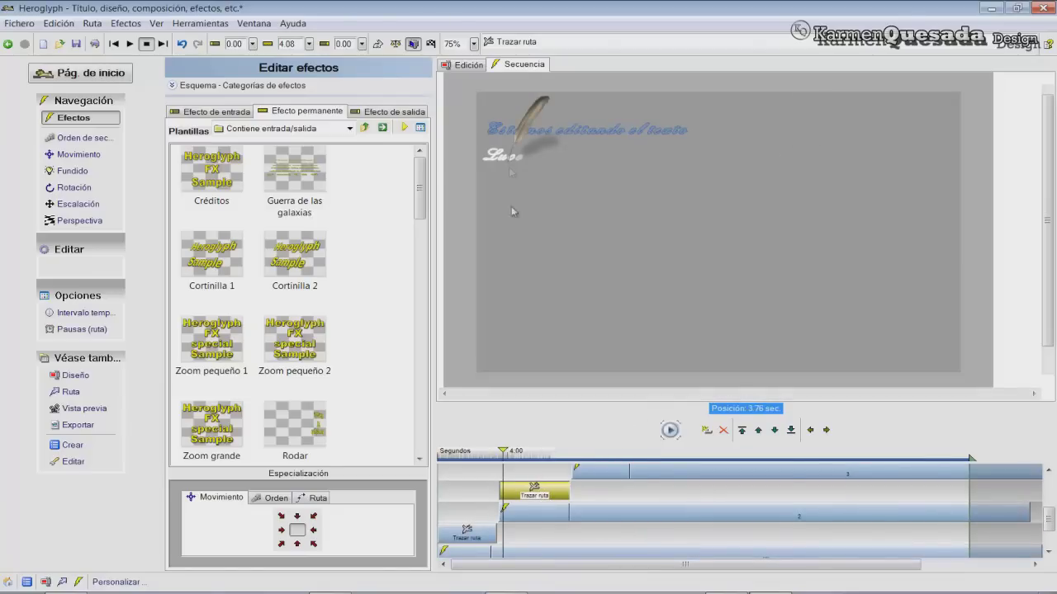
left_click(69, 375)
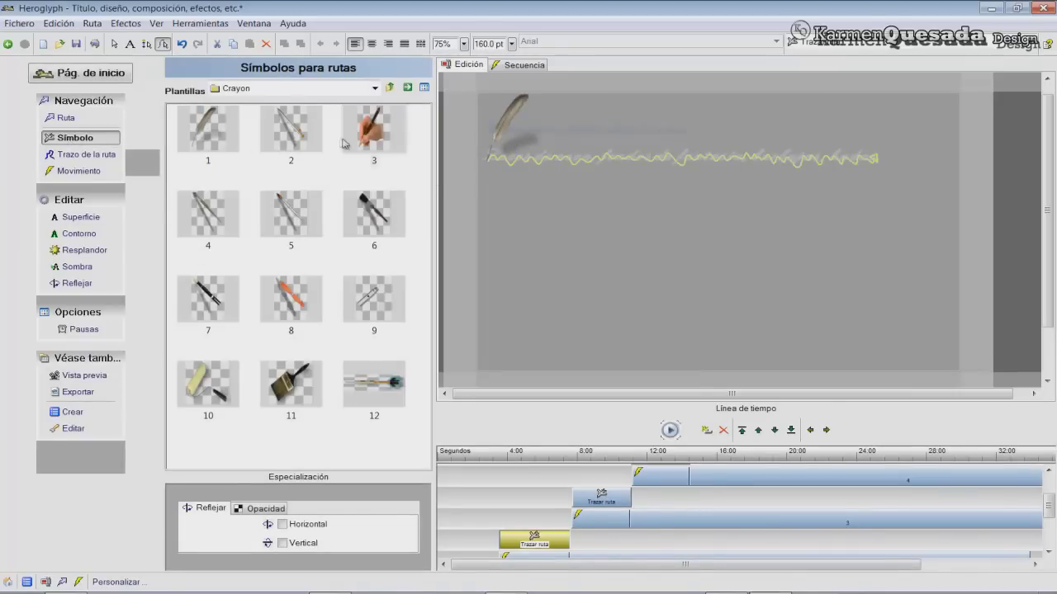
Give the second path the Crayon hand-with-pen symbol 3 and return to Vegas Pro's generator
left_click(360, 139)
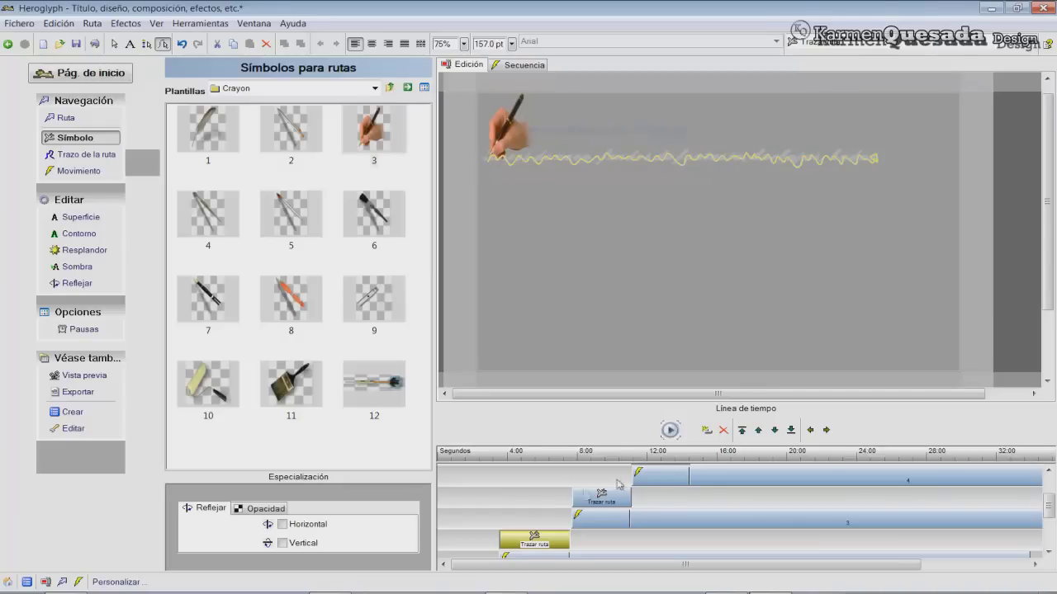
left_click(599, 499)
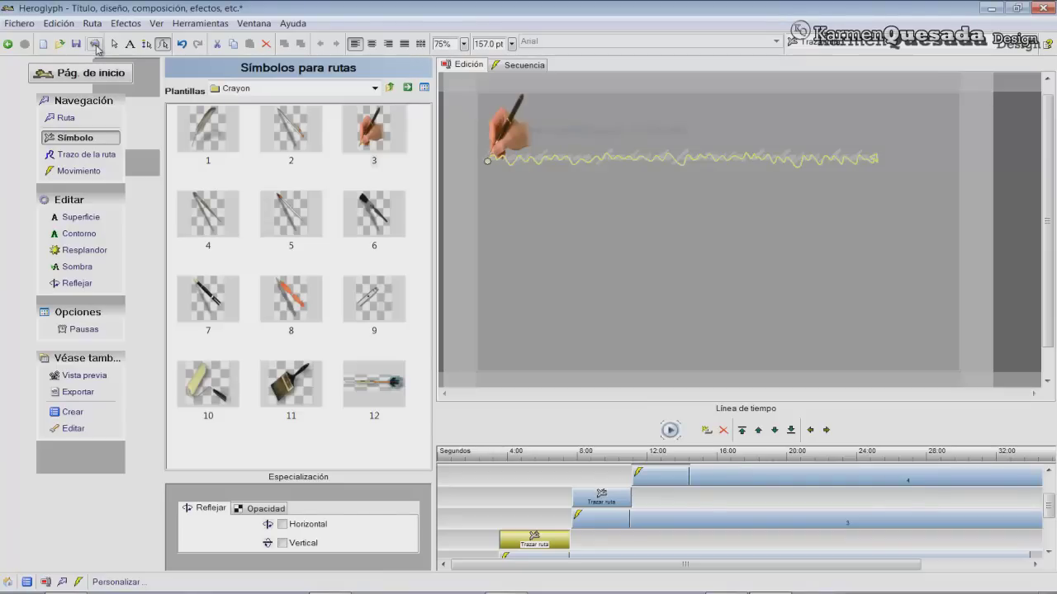
left_click(95, 48)
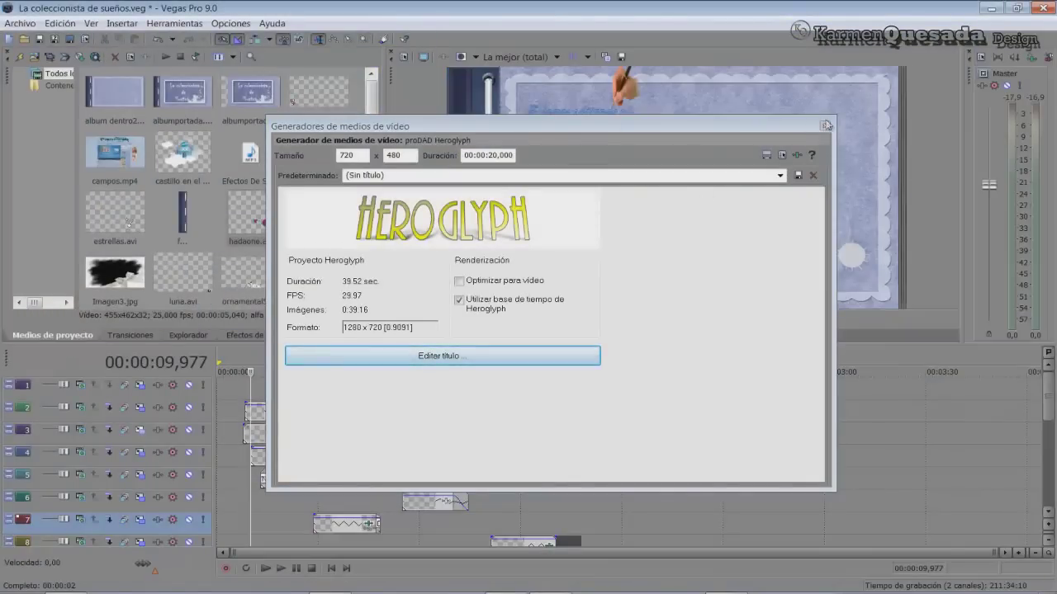
left_click(824, 126)
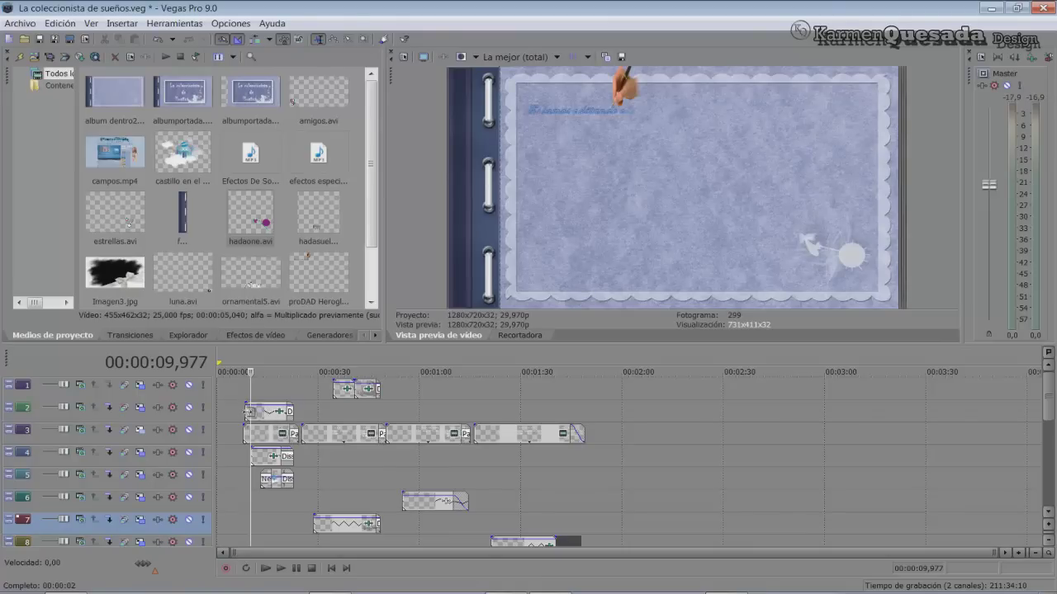
left_click(245, 411)
left_click(280, 569)
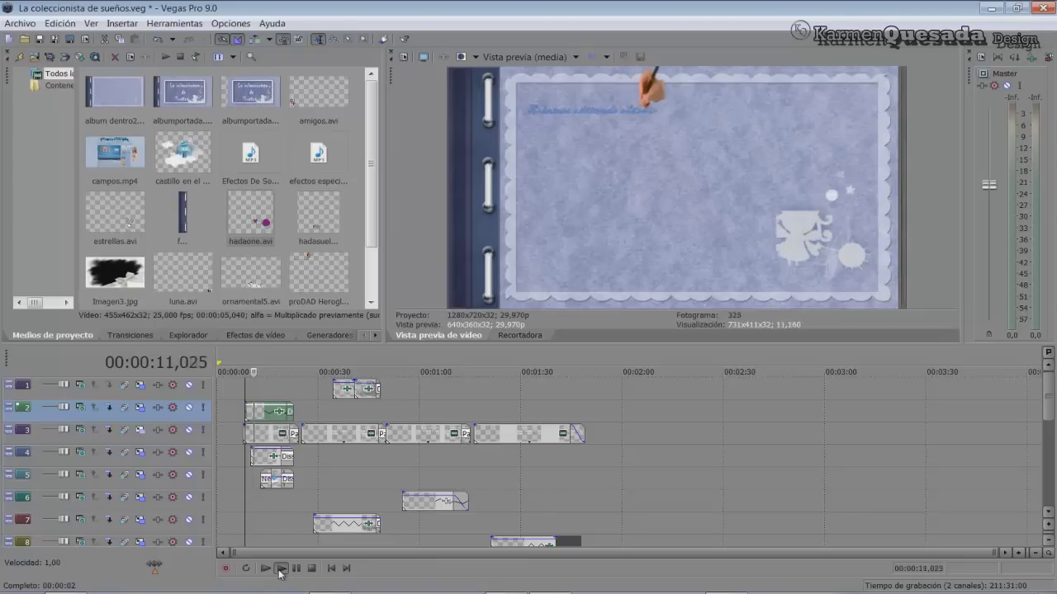
left_click(295, 568)
left_click(342, 435)
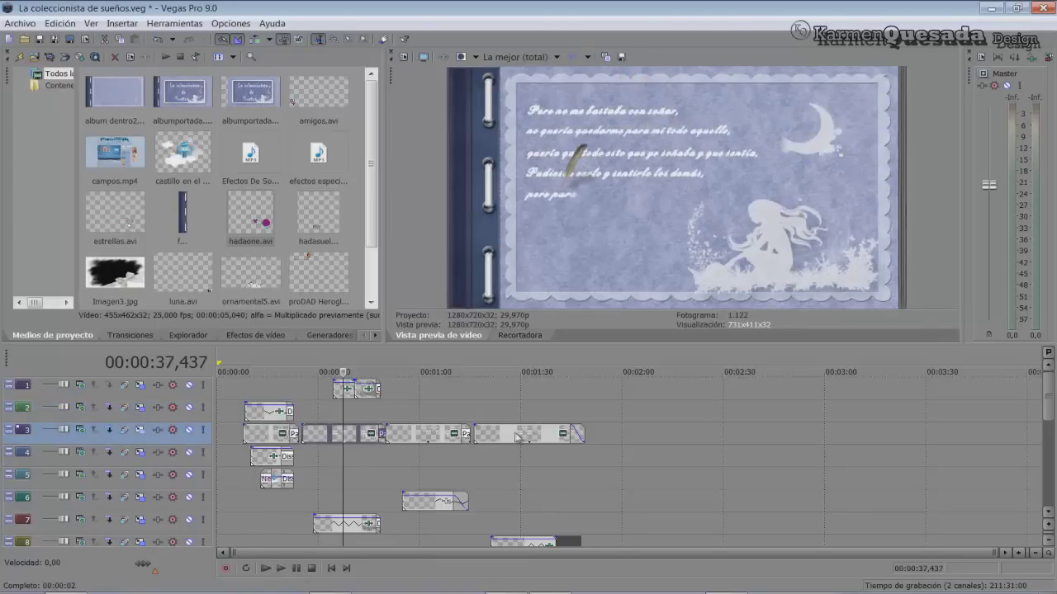
left_click(521, 434)
left_click(339, 433)
left_click(413, 437)
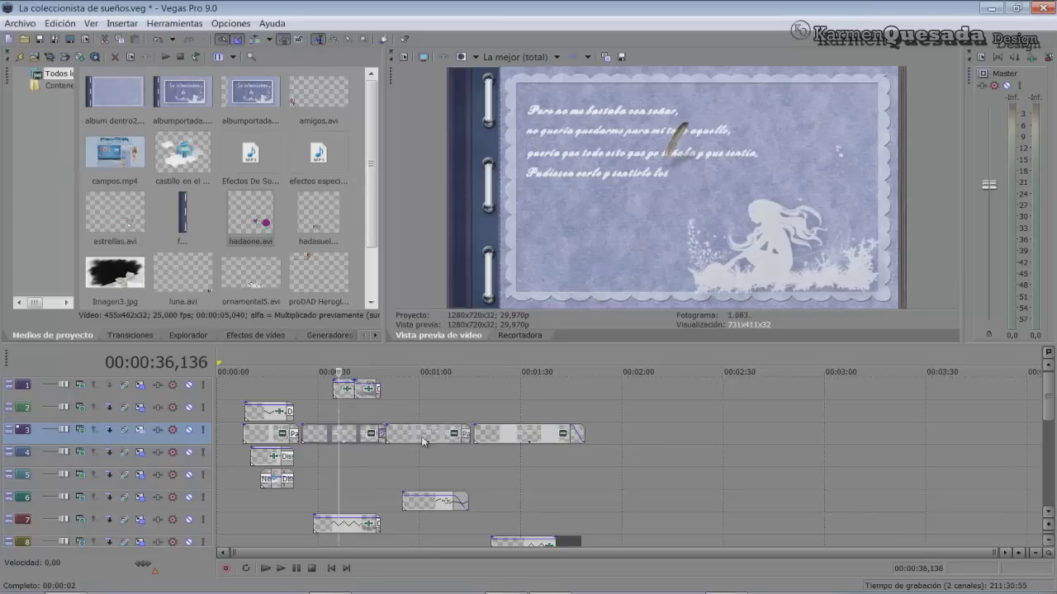
left_click(425, 436)
left_click(500, 435)
left_click(414, 436)
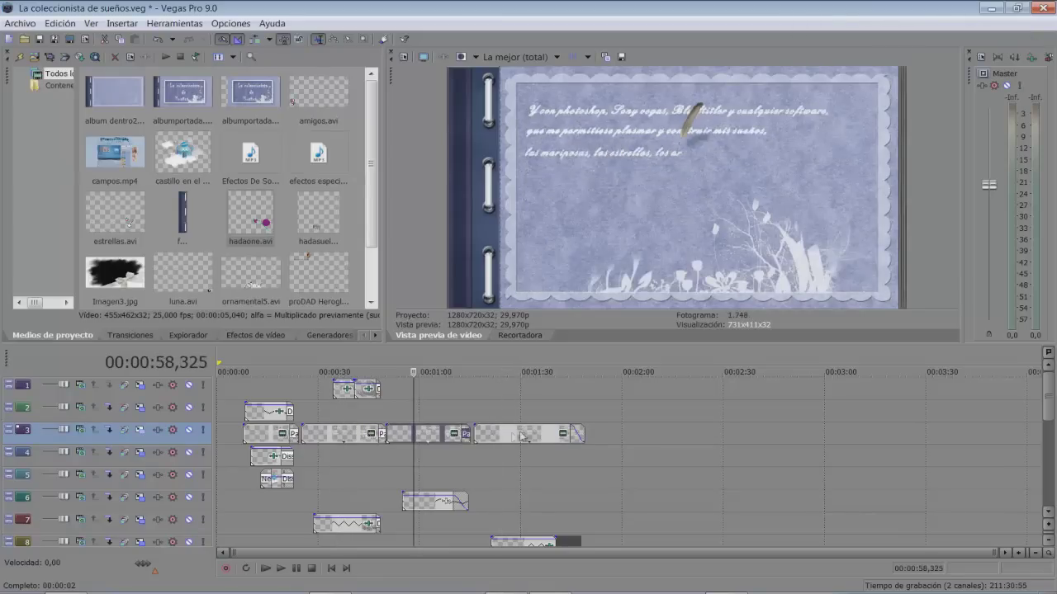
left_click(511, 435)
left_click(339, 435)
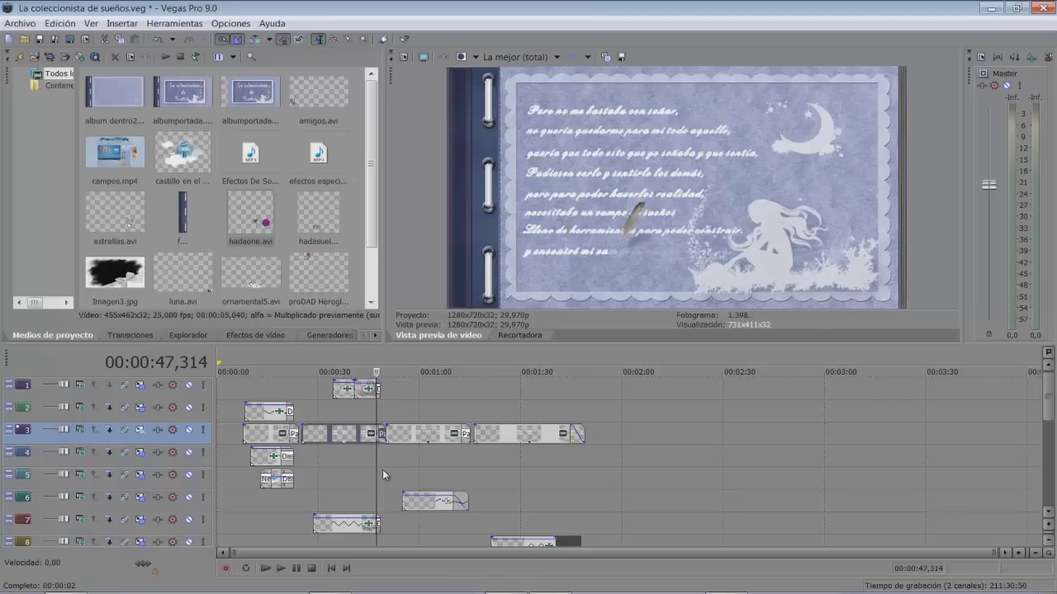
Step the preview back a few frames, then choose hadasuelo.AVI from the project folder to import
key("j")
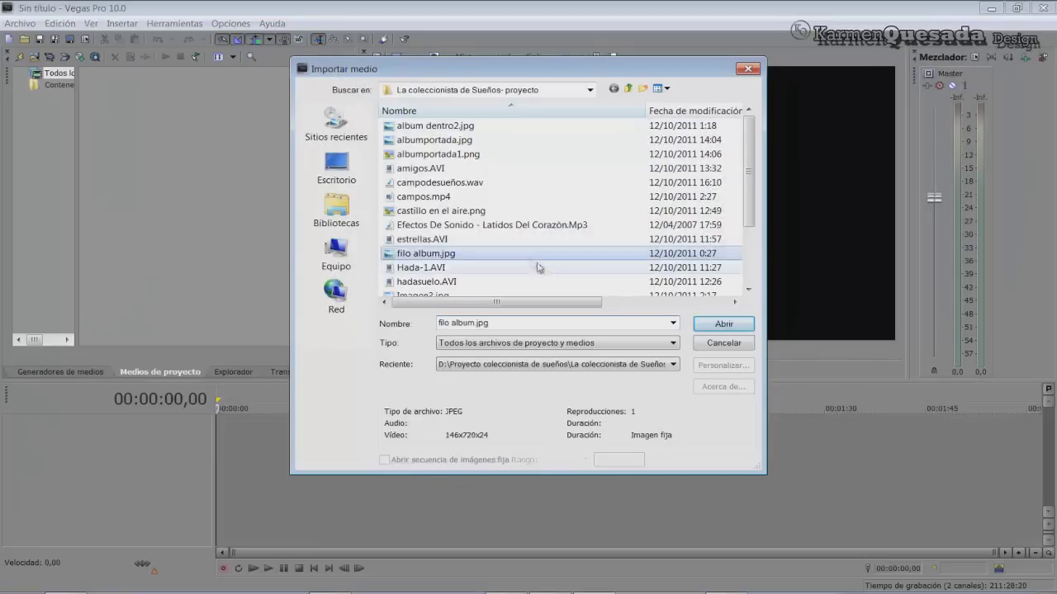
scroll(538, 267, "down", 1)
left_click(429, 238)
Import hadasuelo.AVI and place it on a new timeline track
left_click(706, 326)
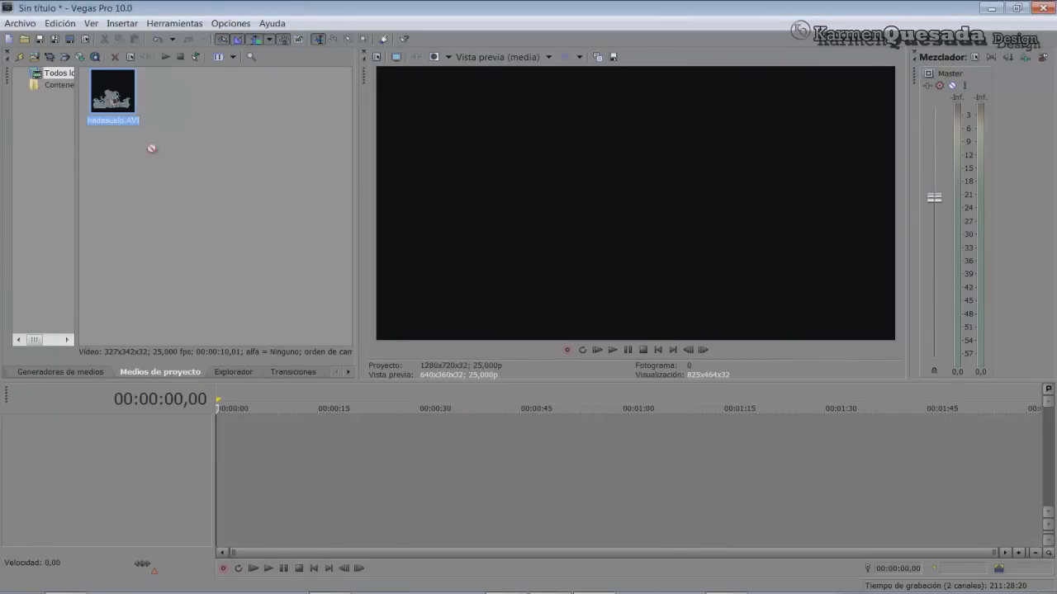
left_click_drag(195, 446, 219, 446)
left_click(245, 448)
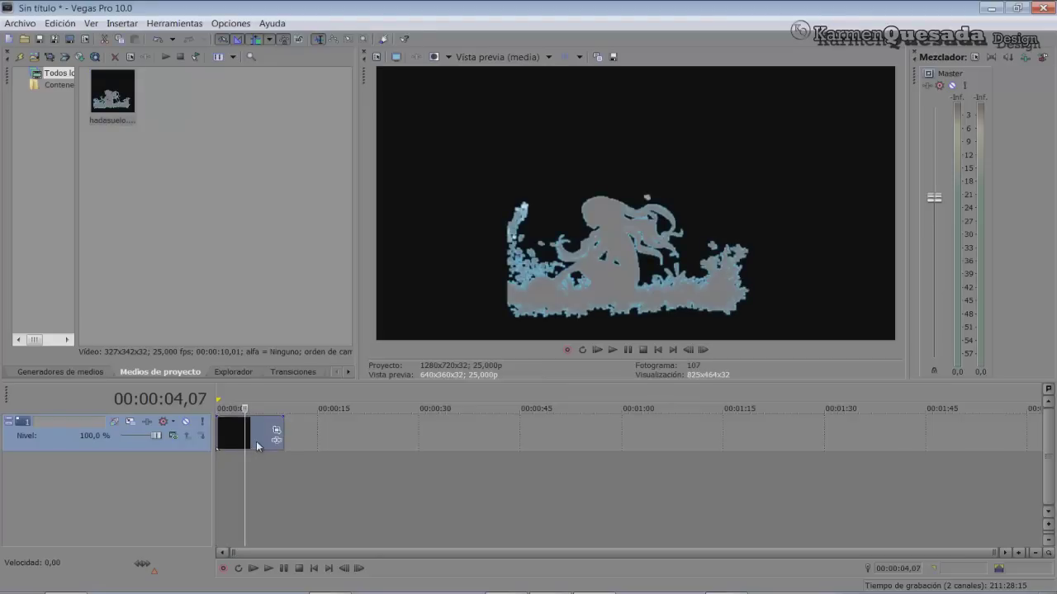
Set the fairy clip's alpha channel to Multiplicado previamente in its media properties
right_click(256, 446)
left_click(307, 437)
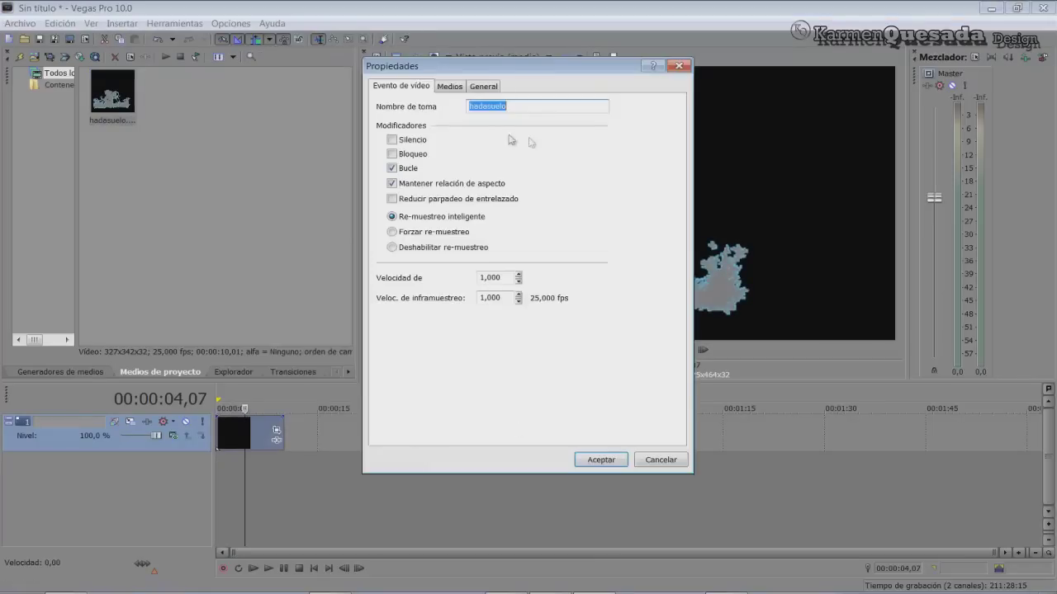
left_click(447, 86)
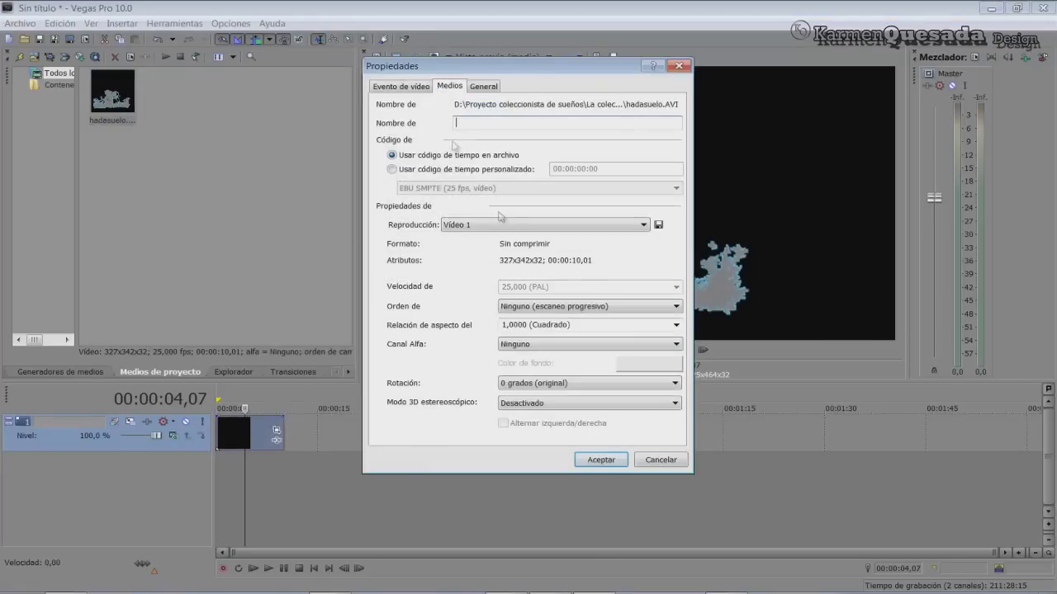
left_click(543, 347)
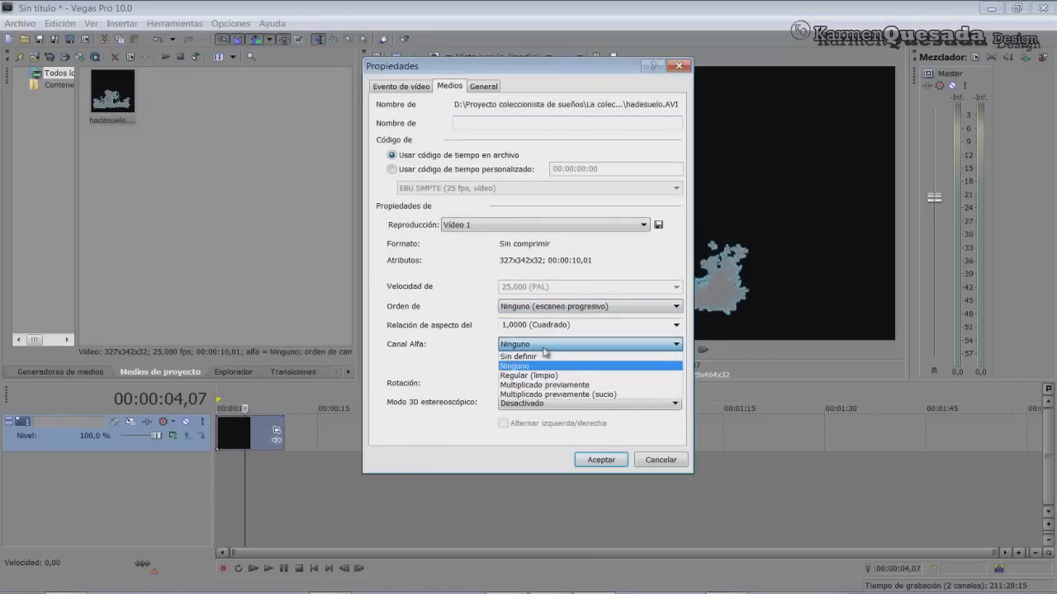
left_click(580, 385)
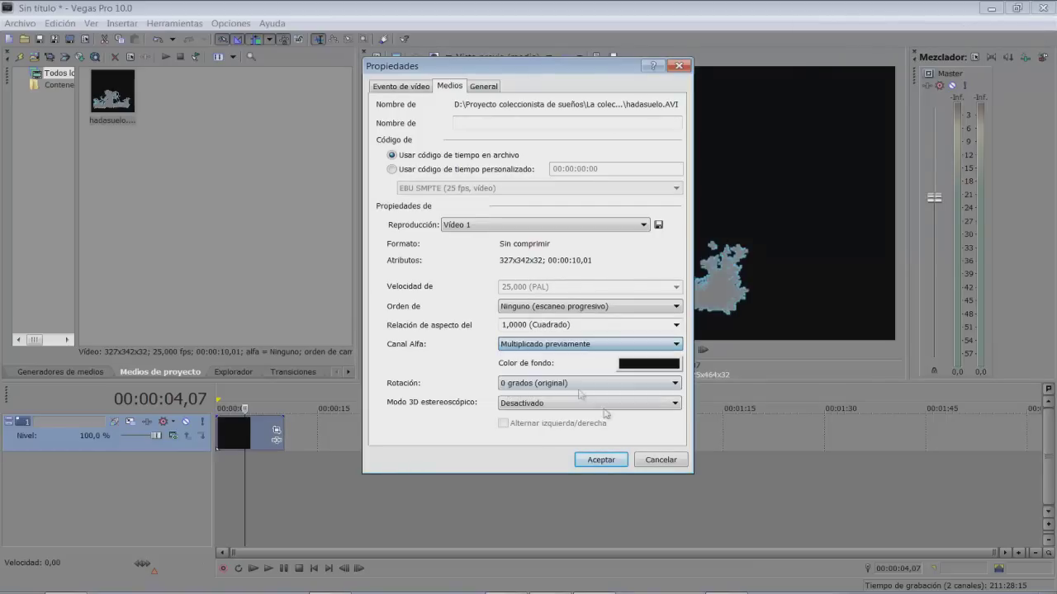
left_click(600, 460)
right_click(354, 439)
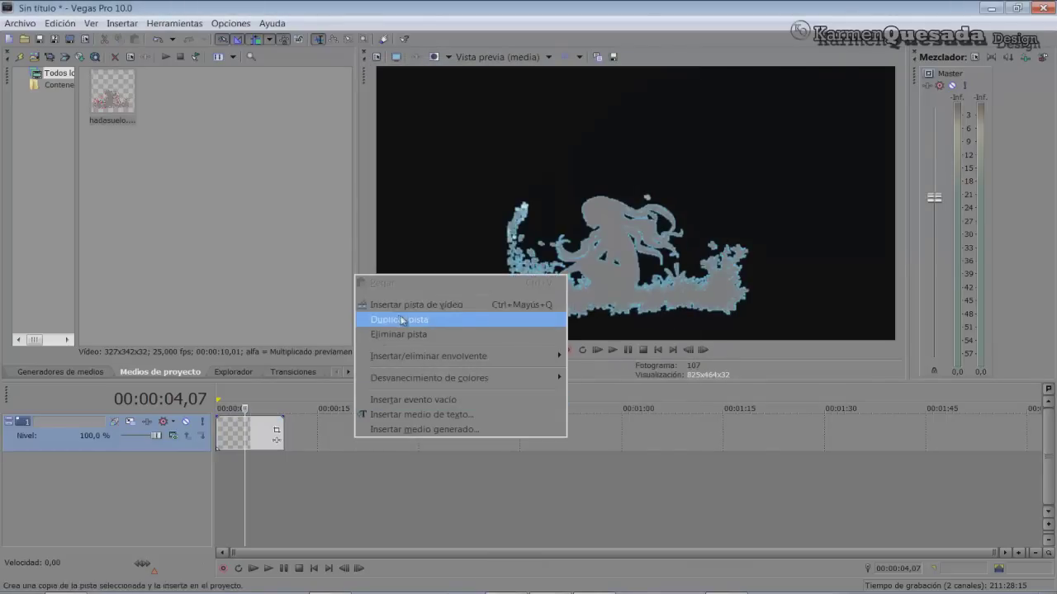
Add a second video track and slide the fairy clip to the timeline start
left_click(388, 319)
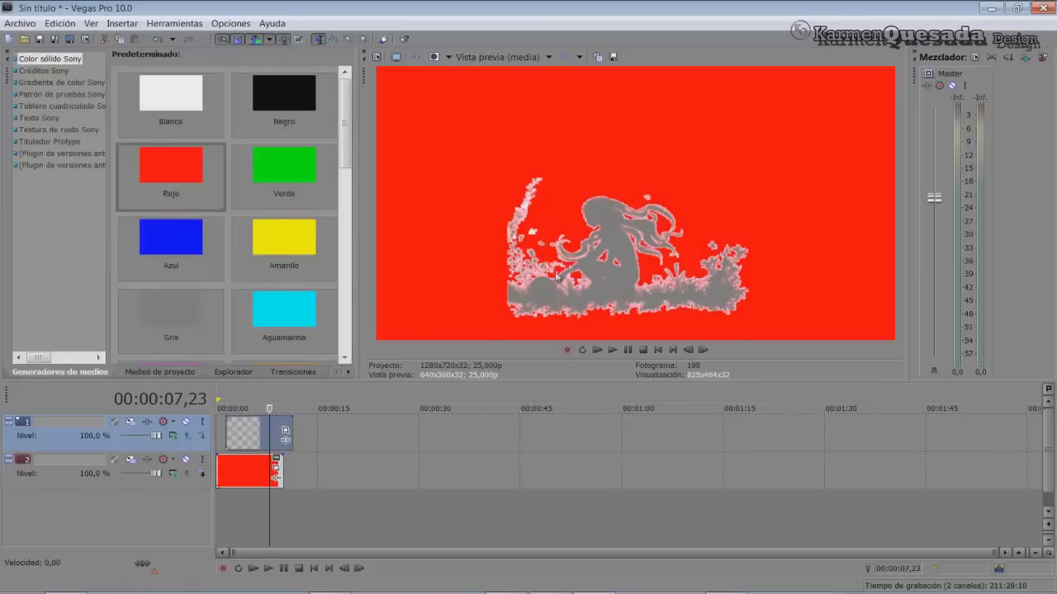
left_click_drag(251, 440, 245, 437)
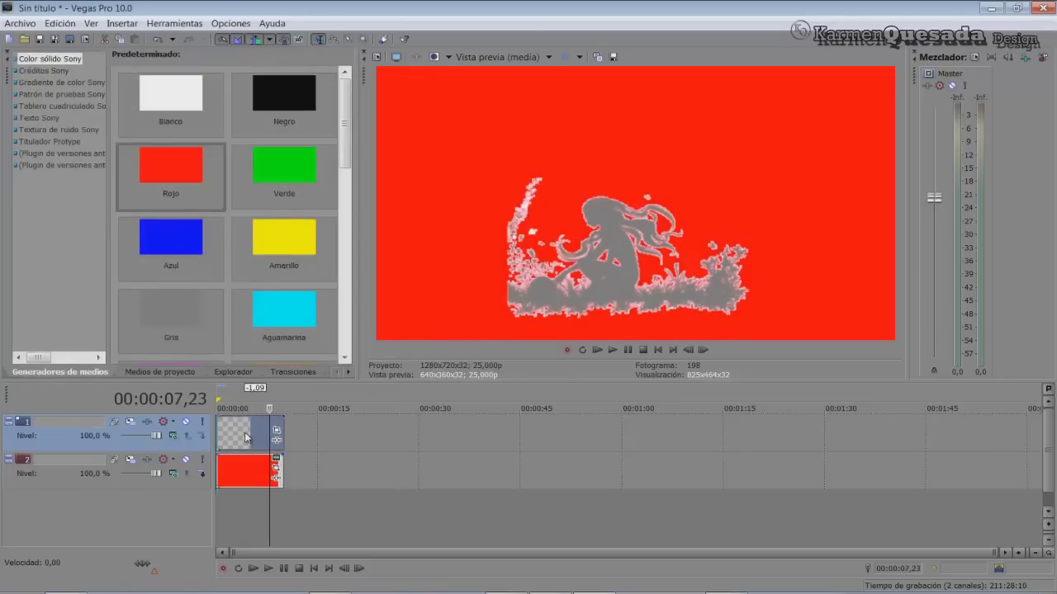
left_click(277, 430)
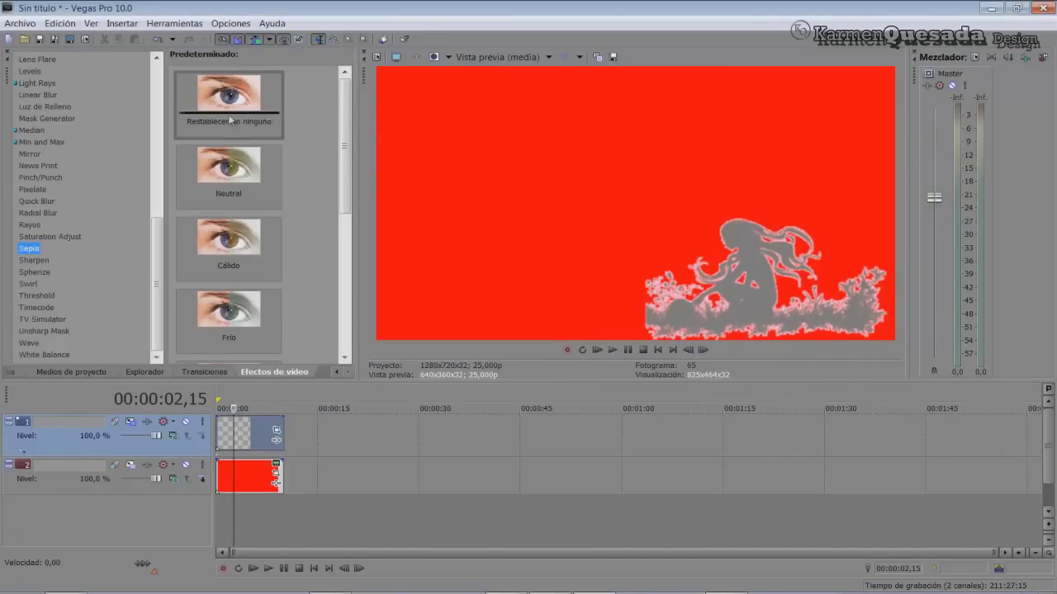
Apply Sepia's Neutral preset to the fairy clip with blend strength 0.897, then play it back
left_click(225, 177)
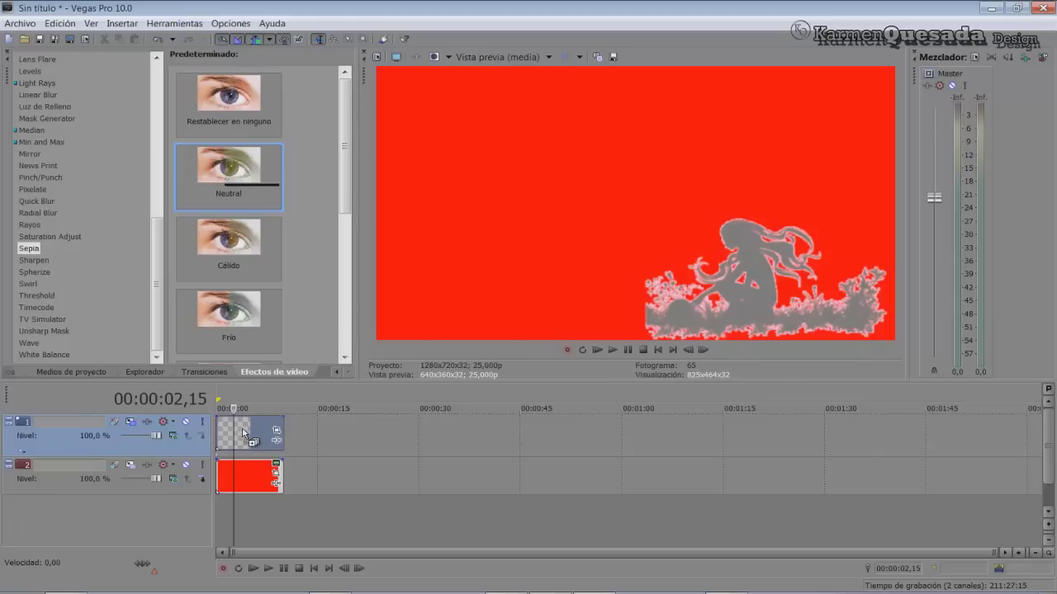
left_click_drag(244, 434, 244, 434)
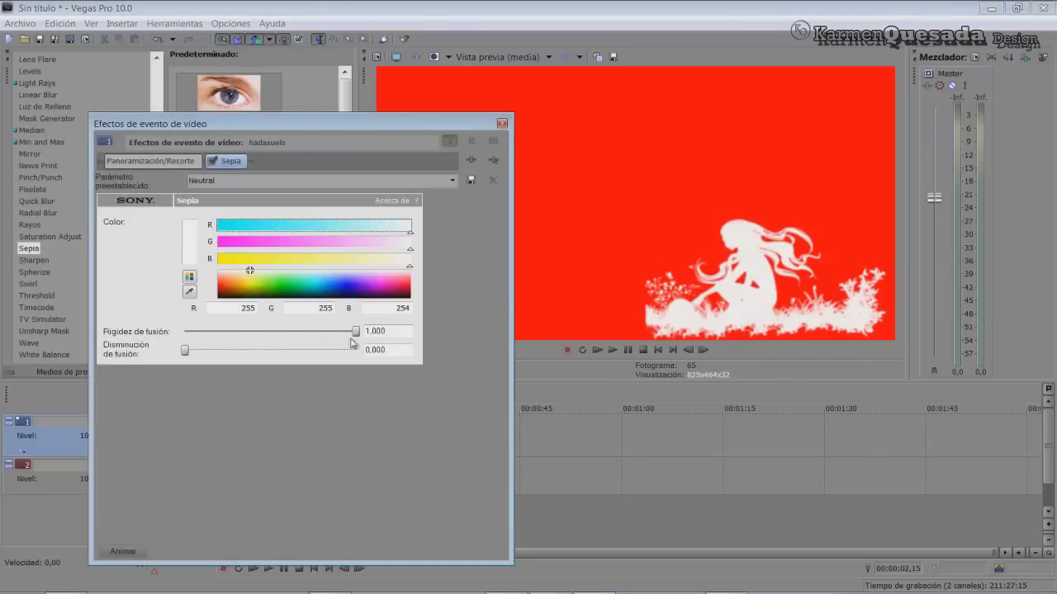
left_click_drag(355, 336, 338, 337)
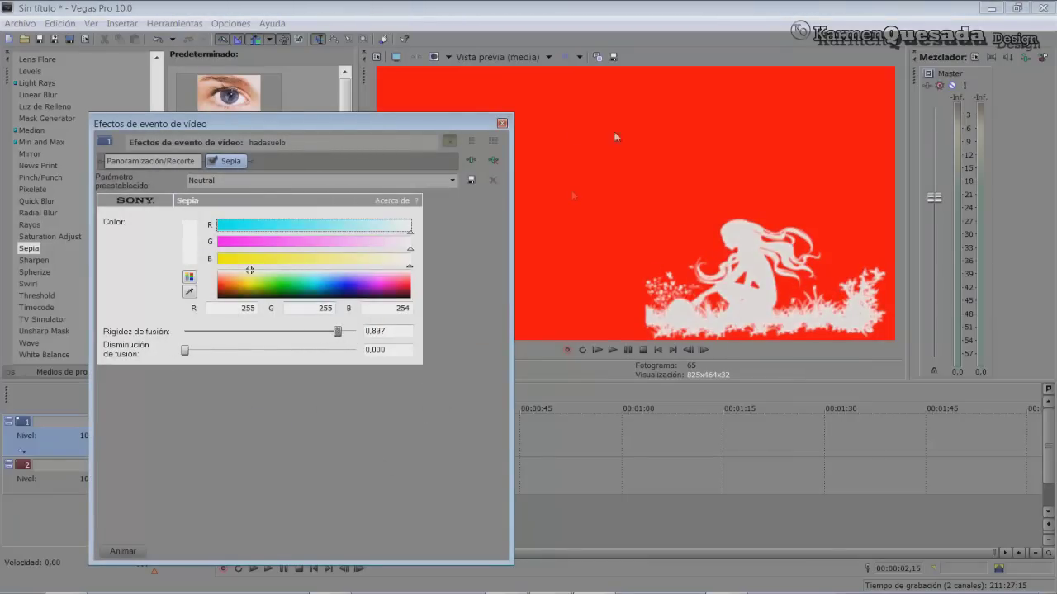
left_click(502, 124)
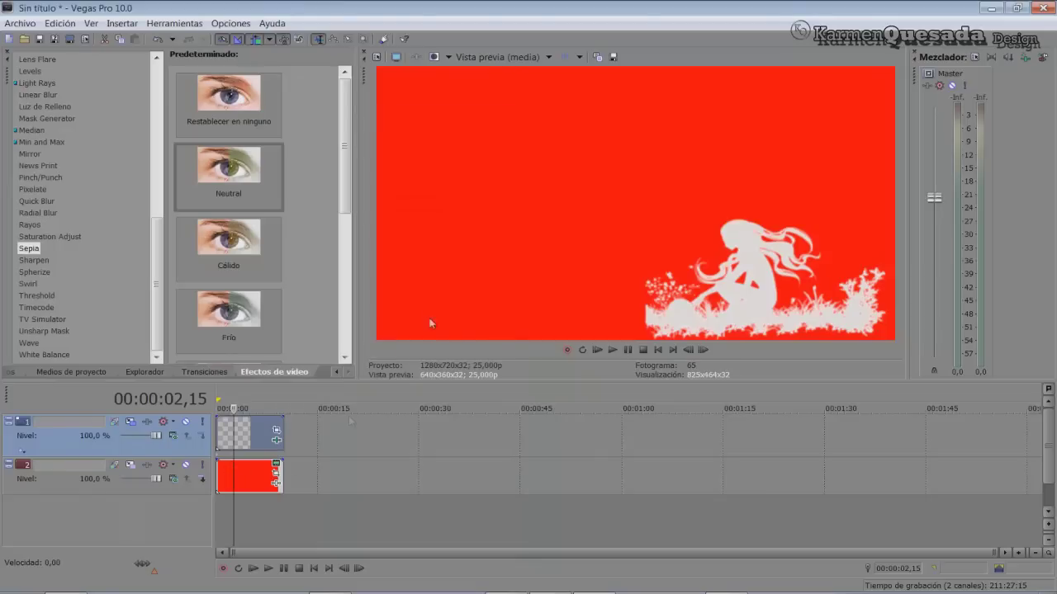
key("space")
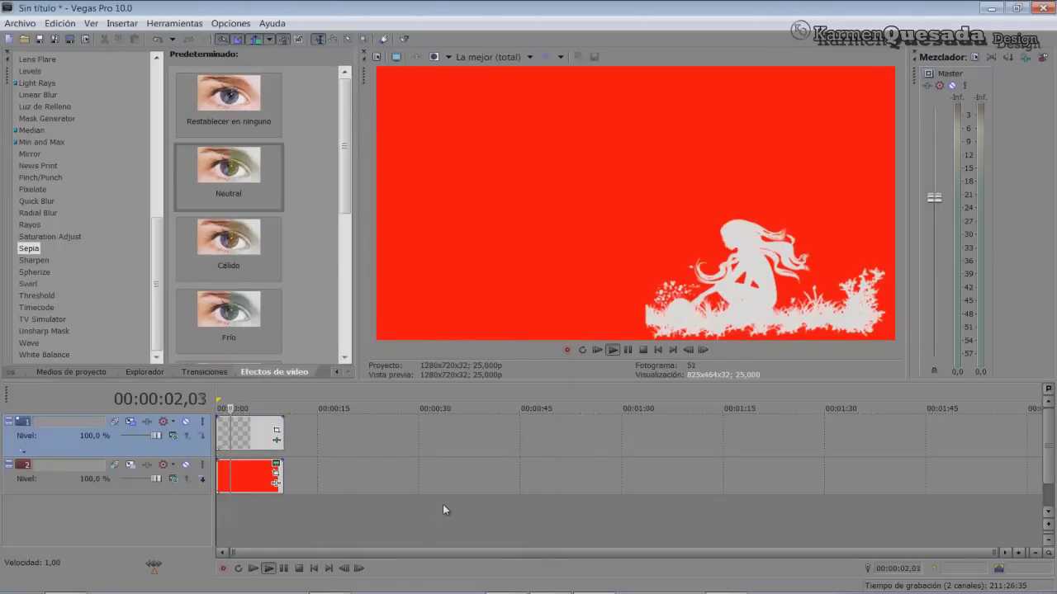